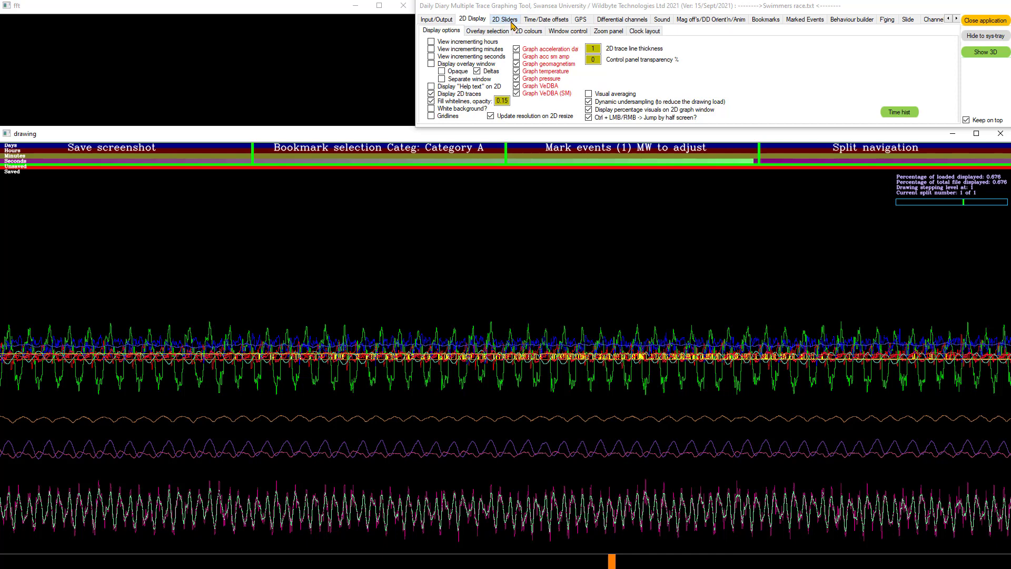
Step: Hide the geomagnetism, temperature, pressure, VeDBA and smoothed VeDBA traces, leaving acceleration graphed
left_click(546, 72)
left_click(547, 72)
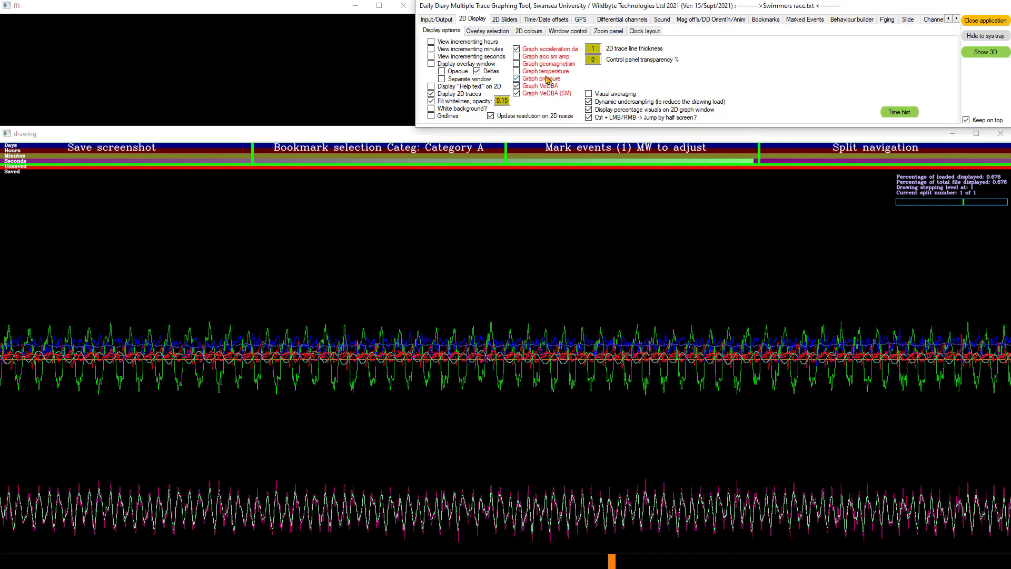
left_click(548, 79)
left_click(547, 85)
left_click(549, 93)
Step: Display only the smoothed Y acceleration channel, enlarge the acceleration amplitude and adjust its vertical offset
left_click(503, 21)
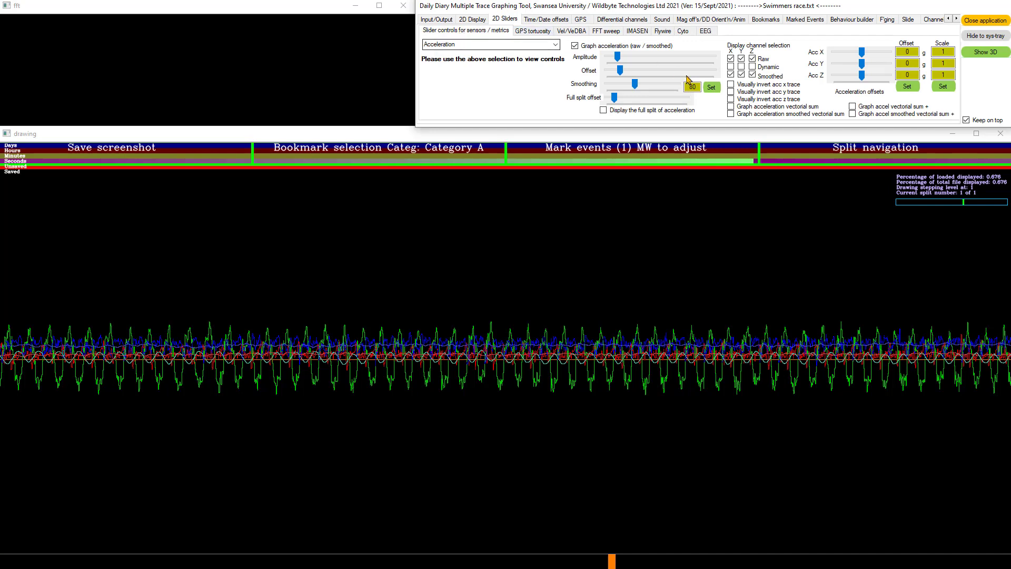
left_click(741, 58)
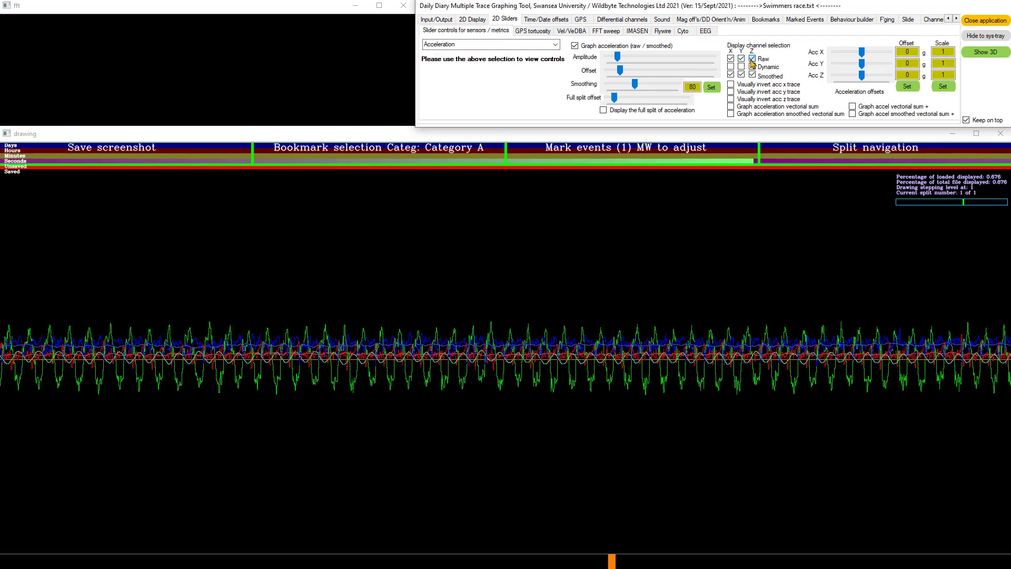
left_click(752, 59)
left_click(730, 58)
left_click(730, 75)
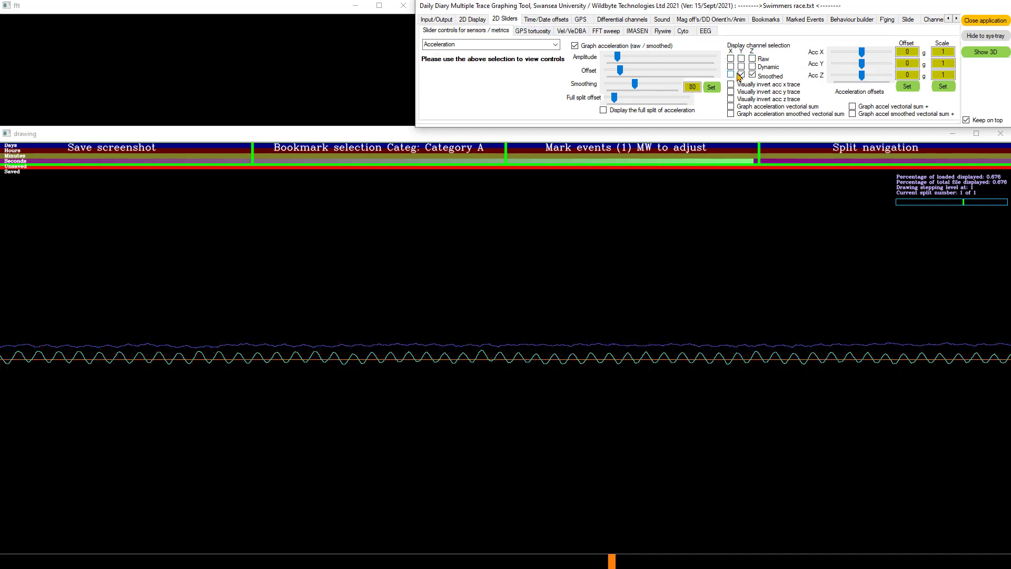
left_click(752, 74)
mouse_move(617, 57)
left_mouse_down()
mouse_move(669, 68)
mouse_move(614, 70)
left_mouse_up()
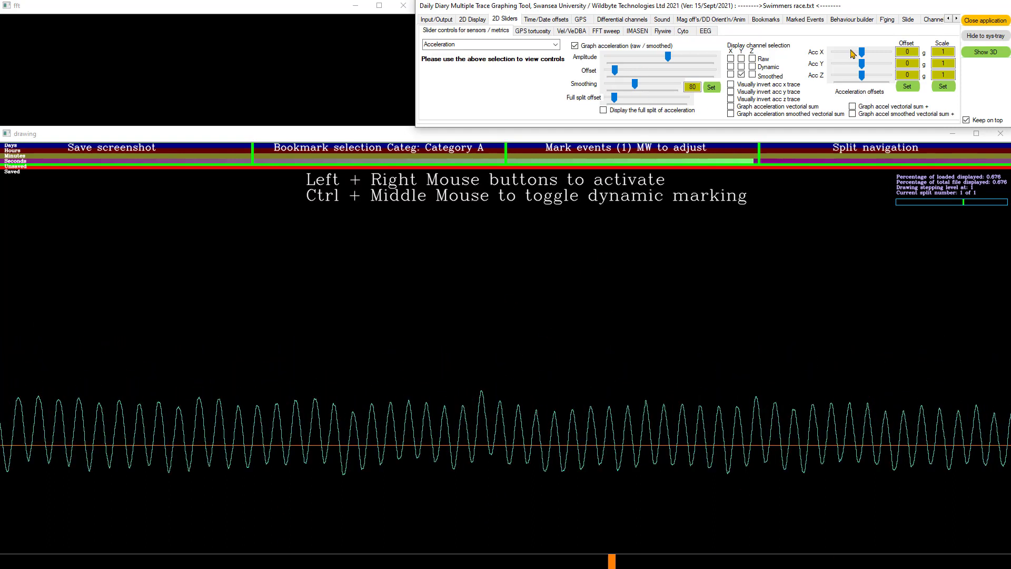
Step: Enable the on-the-fly FFT and compute it on the Accel Y smoothed channel
left_click(956, 19)
left_click(956, 19)
left_click(957, 19)
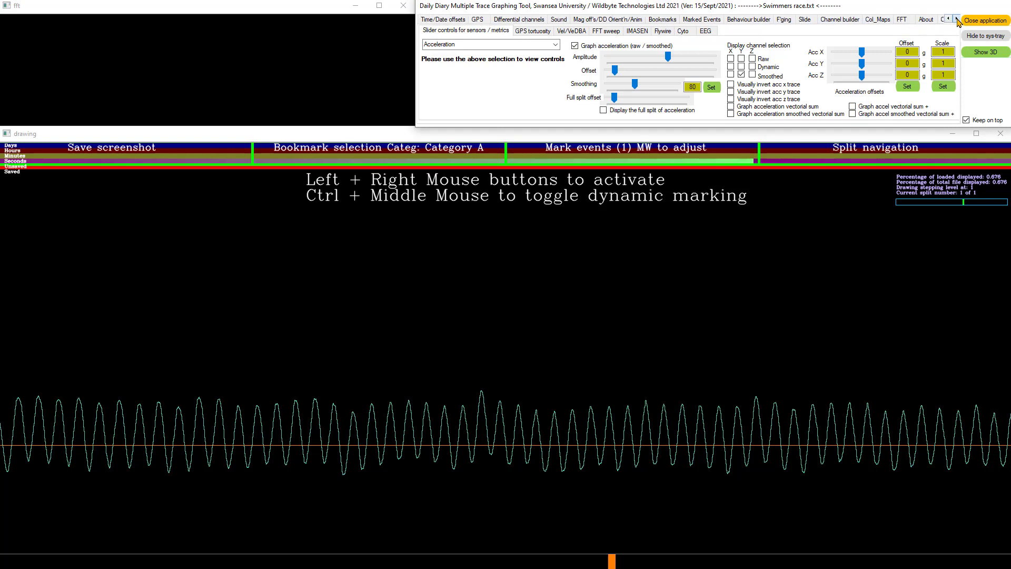
left_click(902, 20)
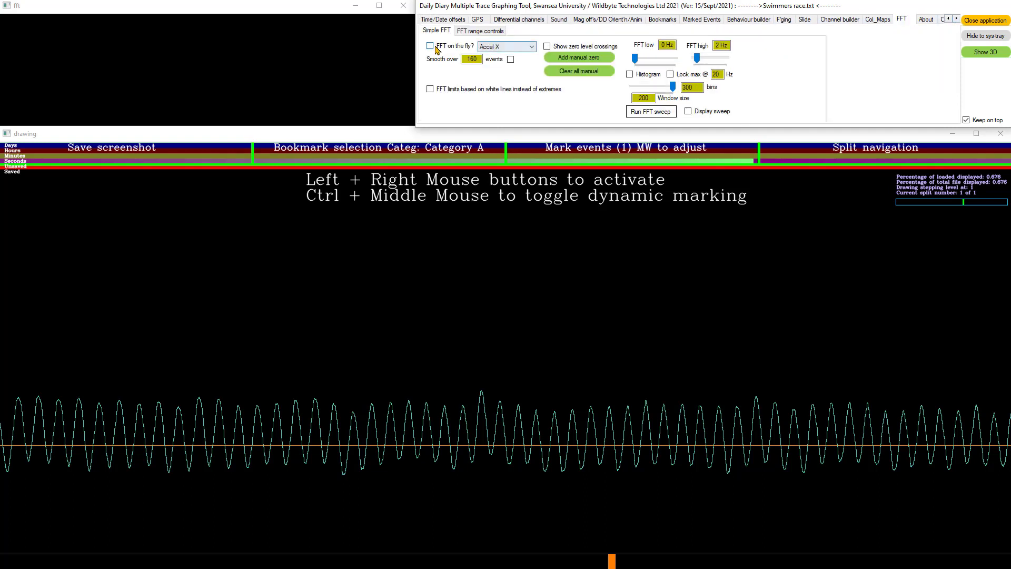
left_click(529, 51)
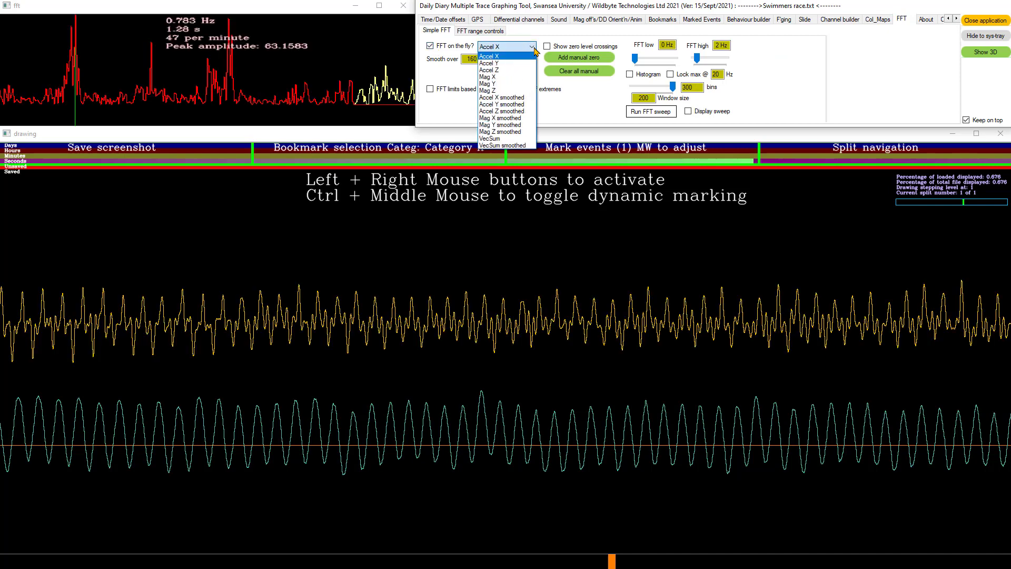
left_click(523, 106)
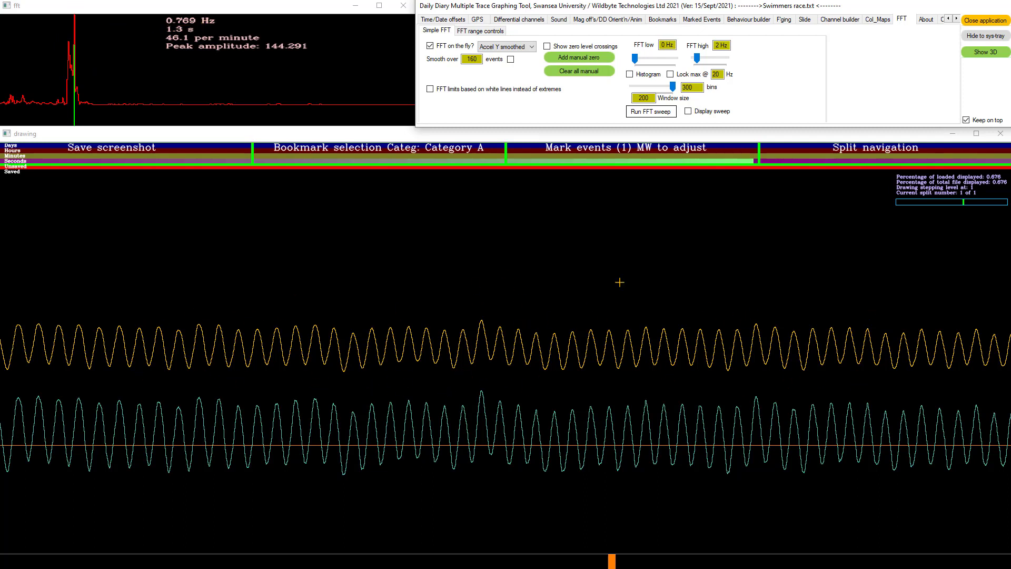
Step: Bracket the main FFT peak with limits of about 0.52 Hz and 0.98 Hz and an amplitude threshold of about 39.7
left_click(55, 75)
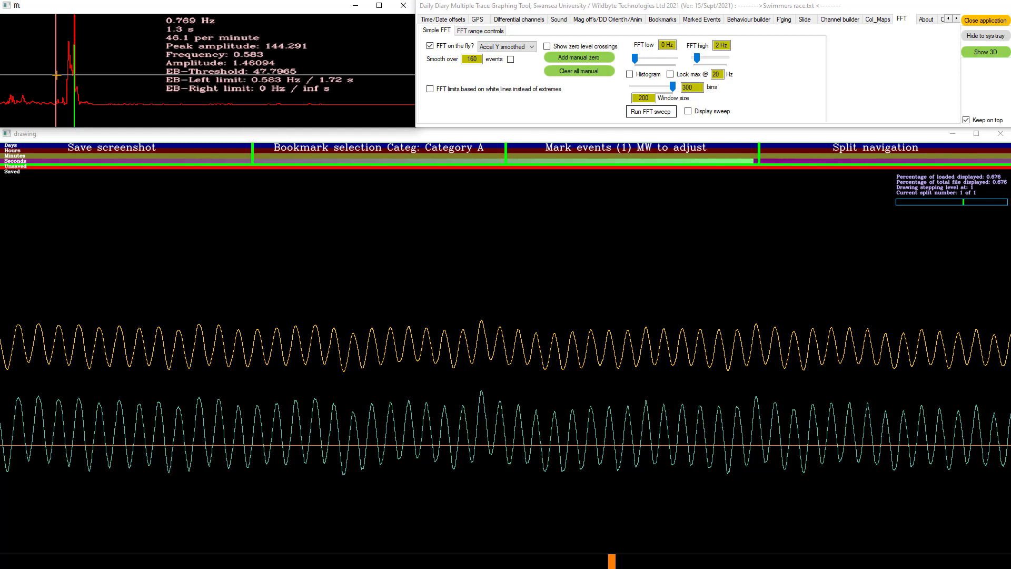
left_click(94, 67)
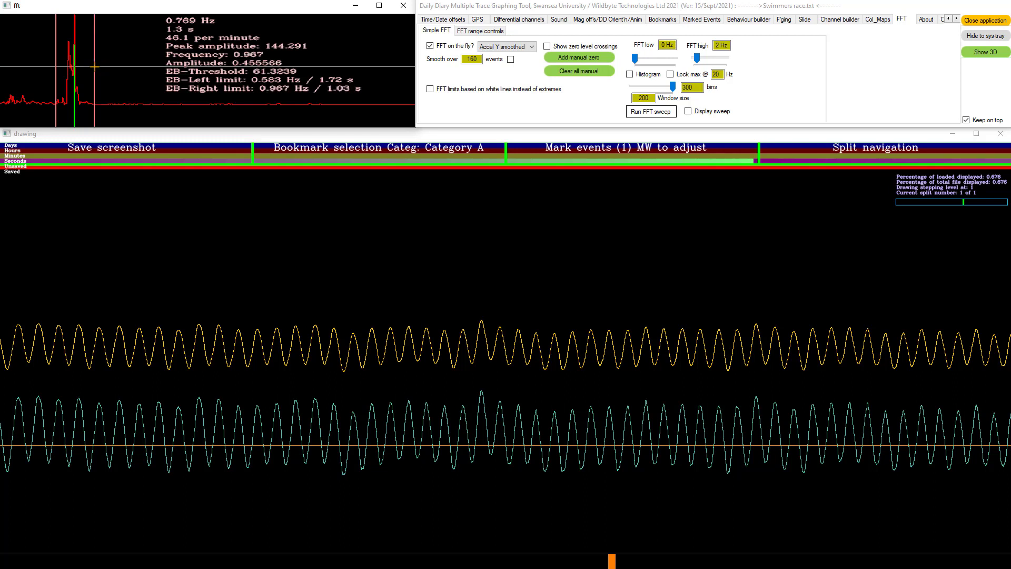
left_click(93, 66)
mouse_move(93, 66)
left_mouse_down()
mouse_move(104, 72)
mouse_move(35, 82)
mouse_move(49, 71)
left_mouse_up()
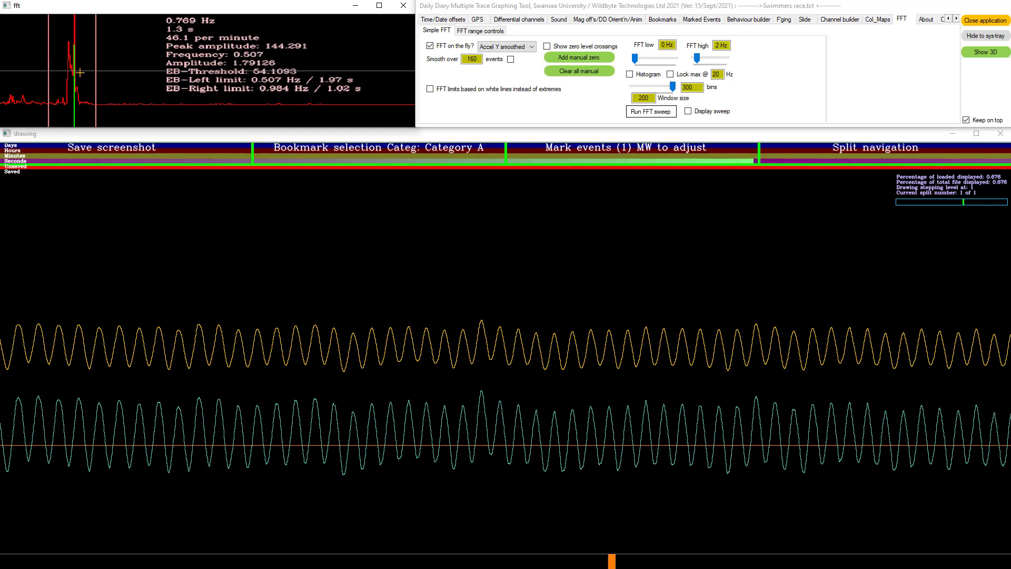
left_click_drag(76, 71, 75, 44)
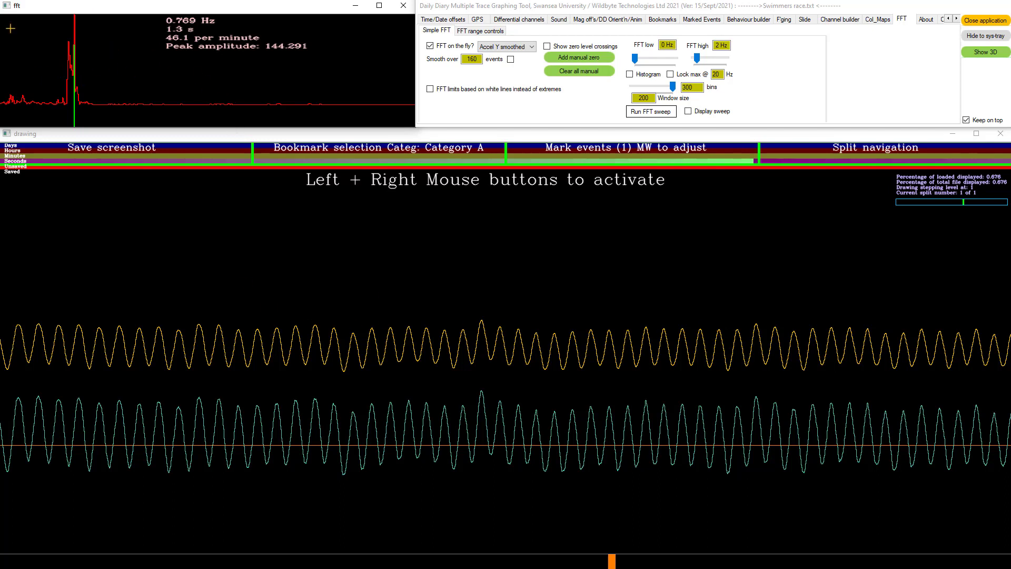
left_click(50, 80)
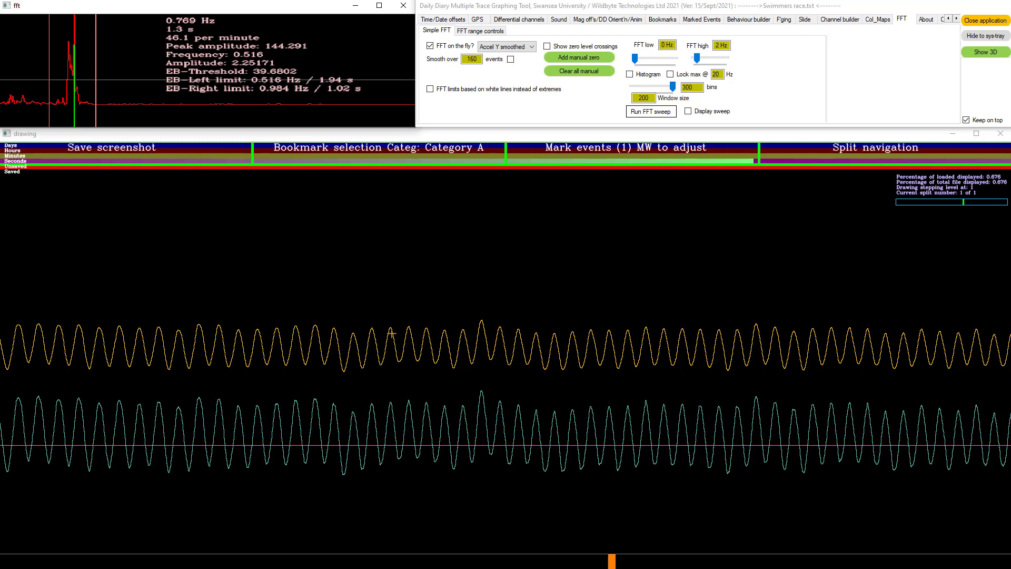
left_click(447, 280)
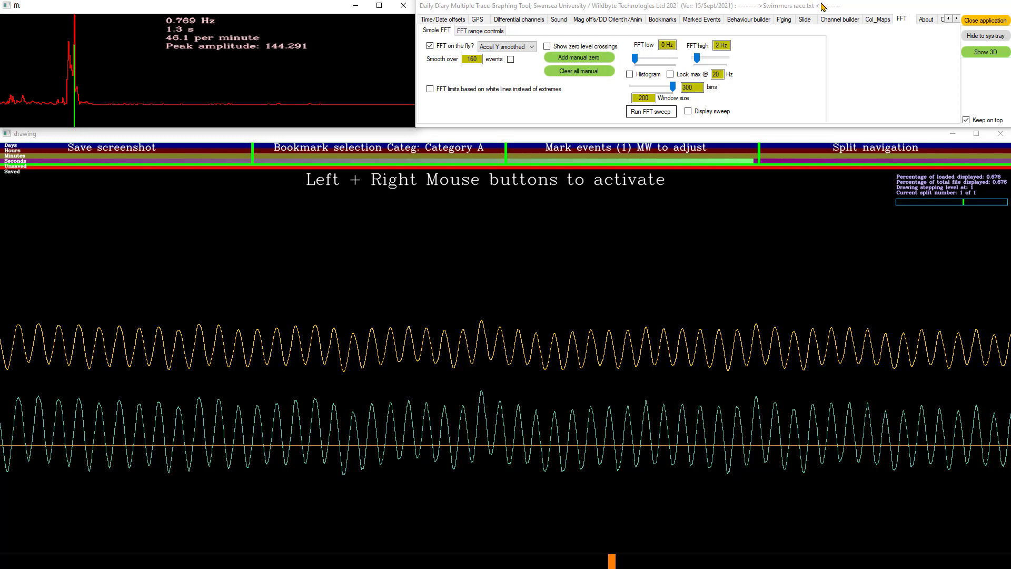
Step: Start a behaviour expression with an FFT condition on Accel Y smoothed, using the 2861 window width and the bracketed frequency and amplitude limits
left_click(737, 22)
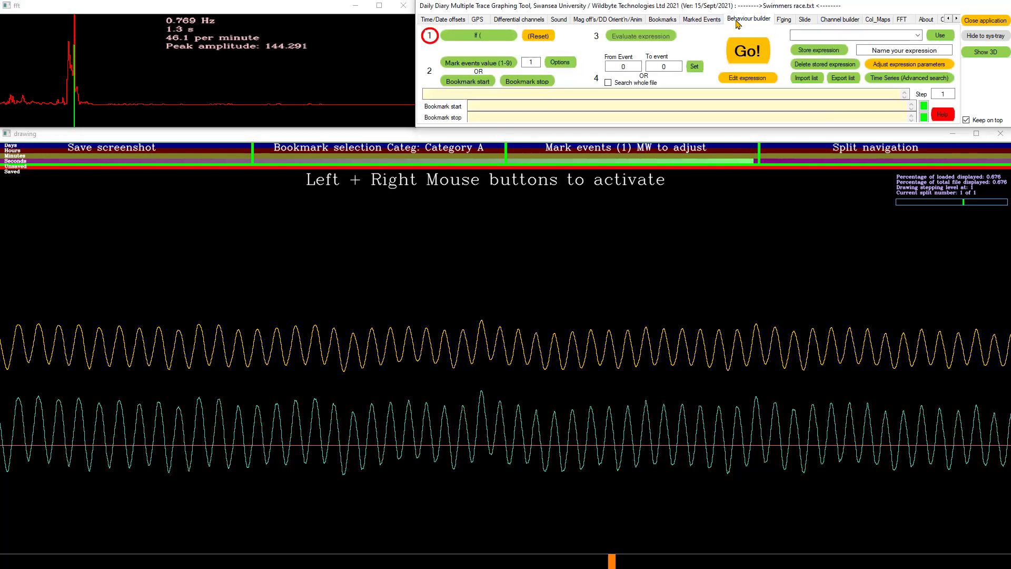
left_click(478, 37)
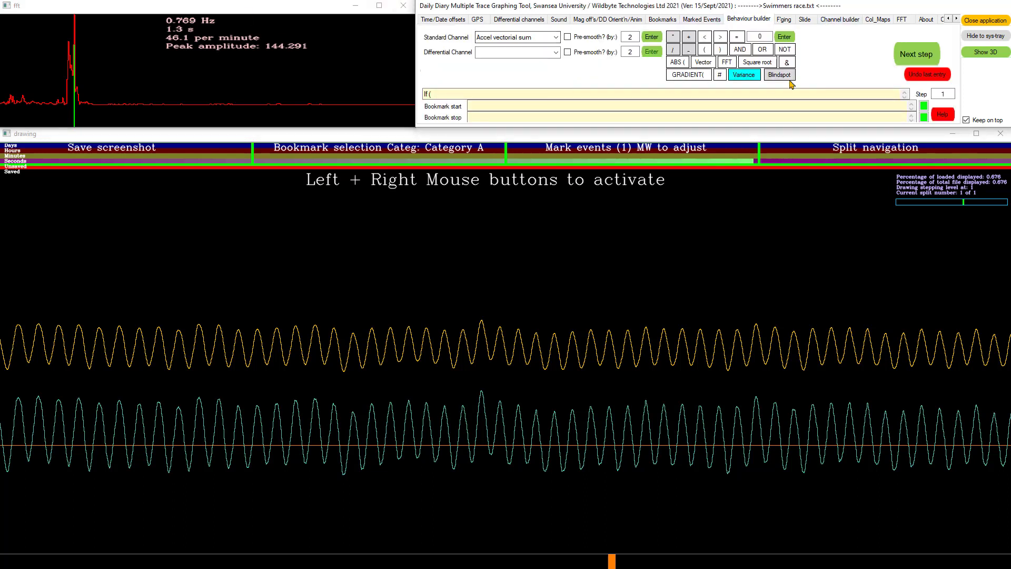
left_click(727, 62)
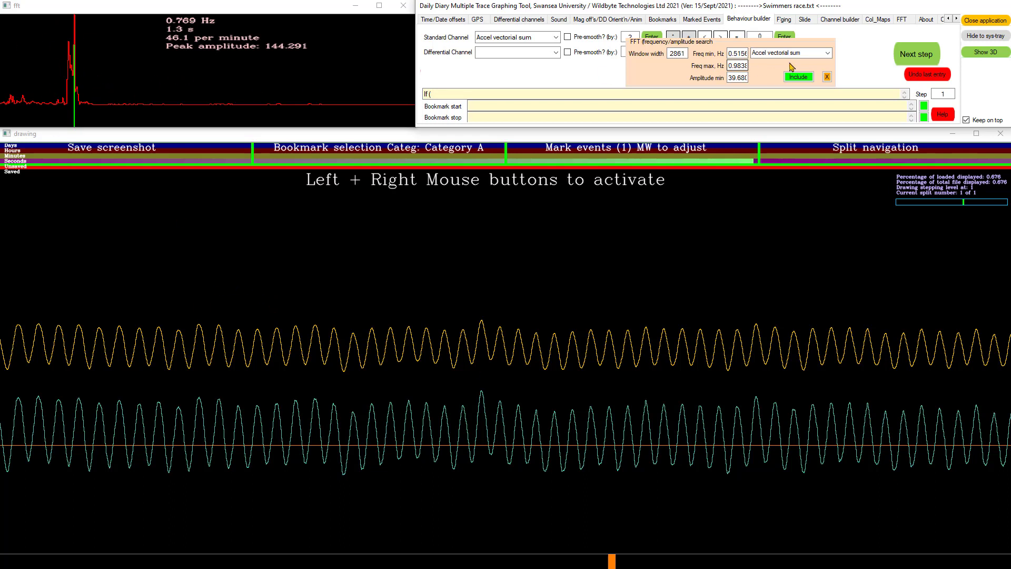
left_click(826, 56)
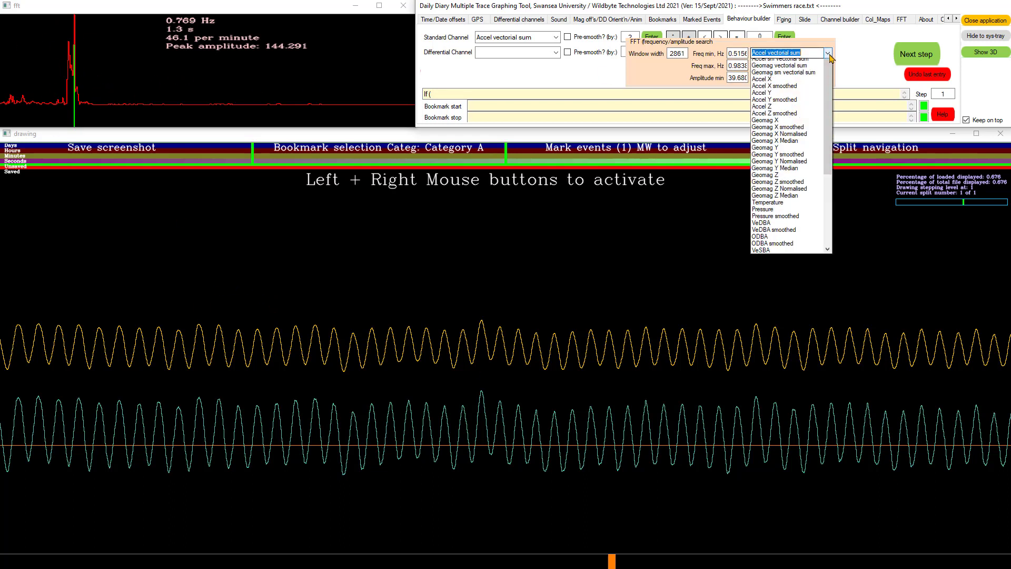
left_click(811, 111)
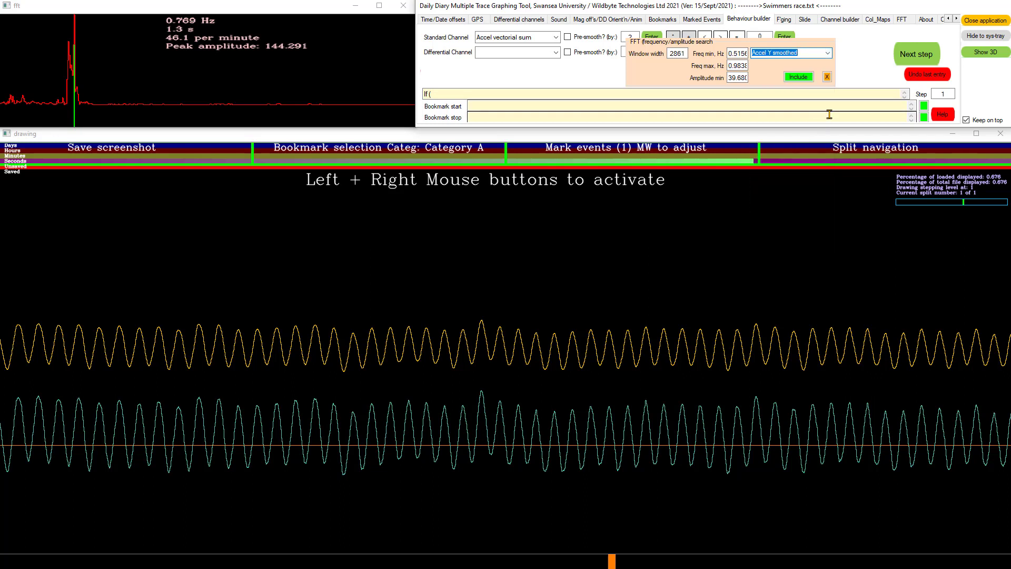
left_click(798, 77)
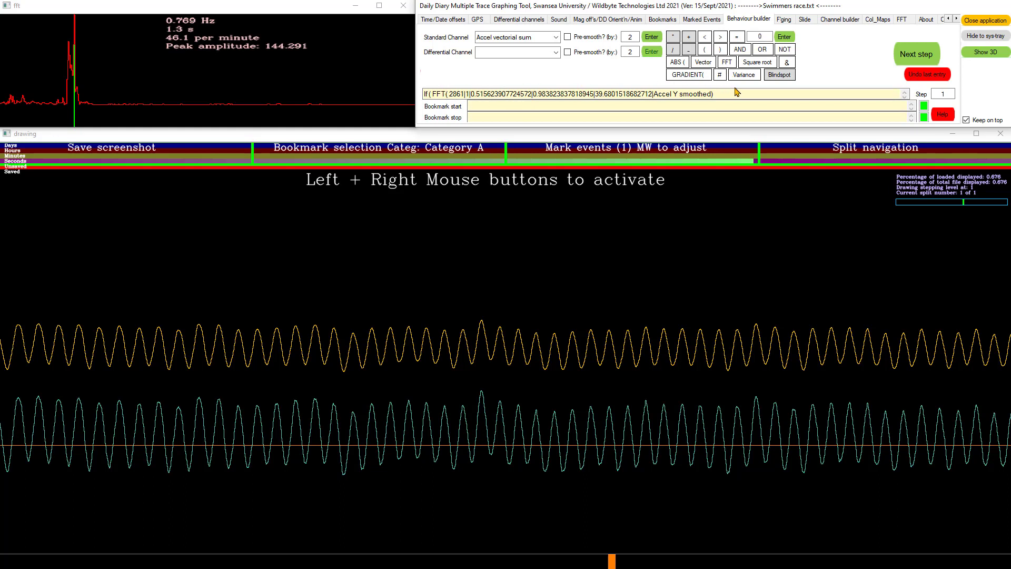
Step: Close the FFT condition, have matching events marked with value 1, and evaluate the expression
left_click(720, 49)
left_click(916, 54)
left_click(480, 63)
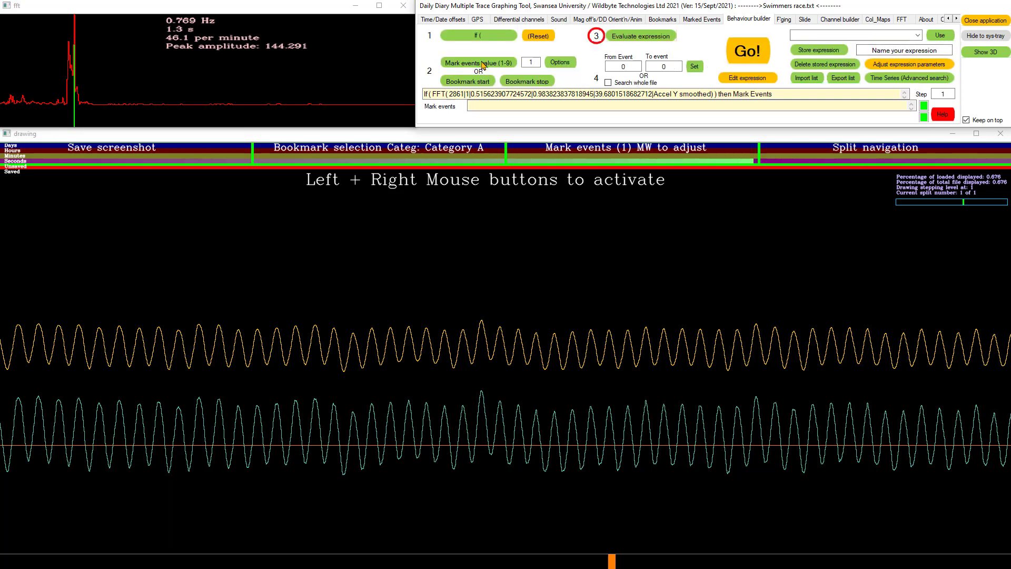
left_click(640, 36)
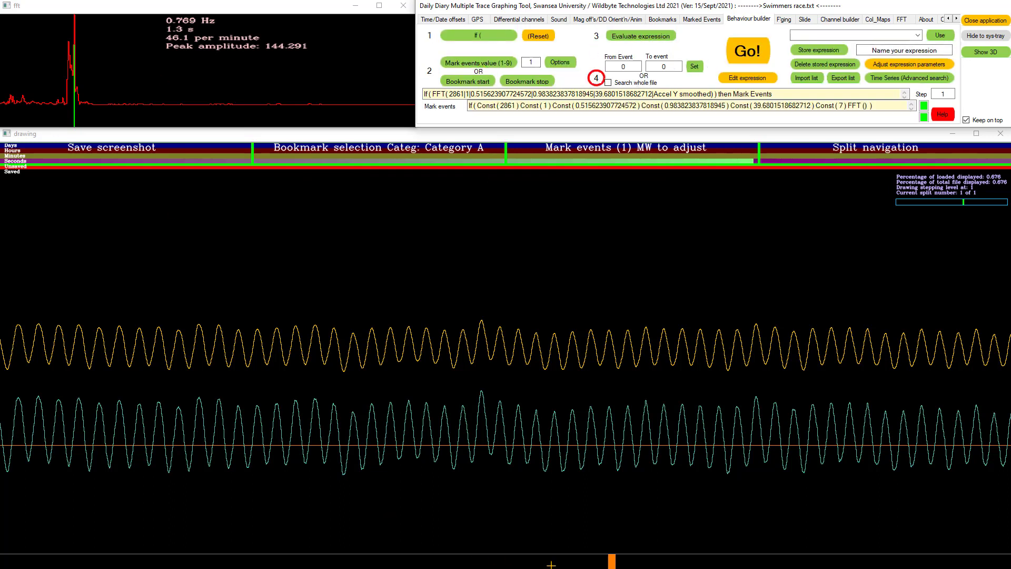
Step: Turn off the on-the-fly FFT calculation
right_click(631, 563)
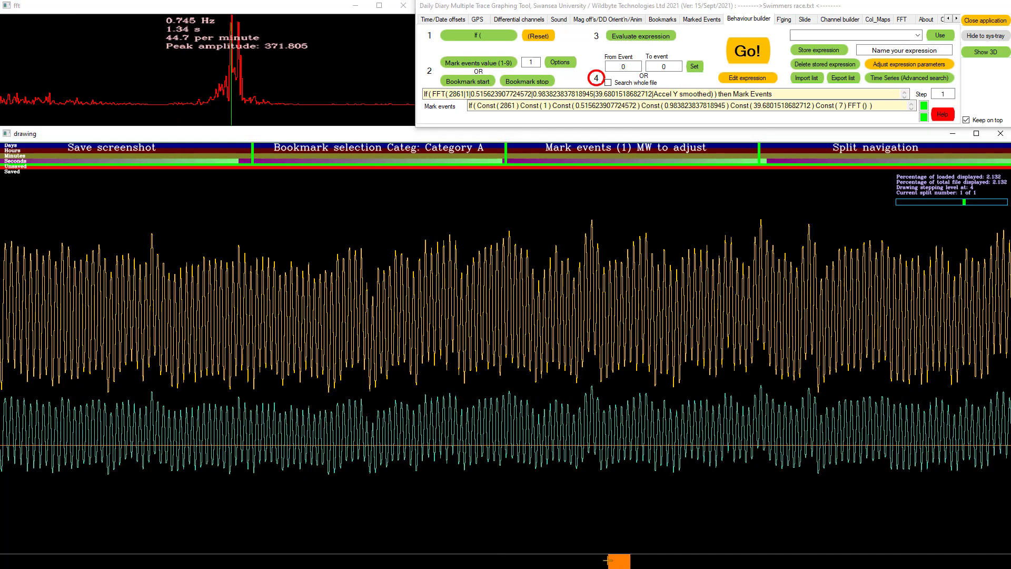
left_click(901, 20)
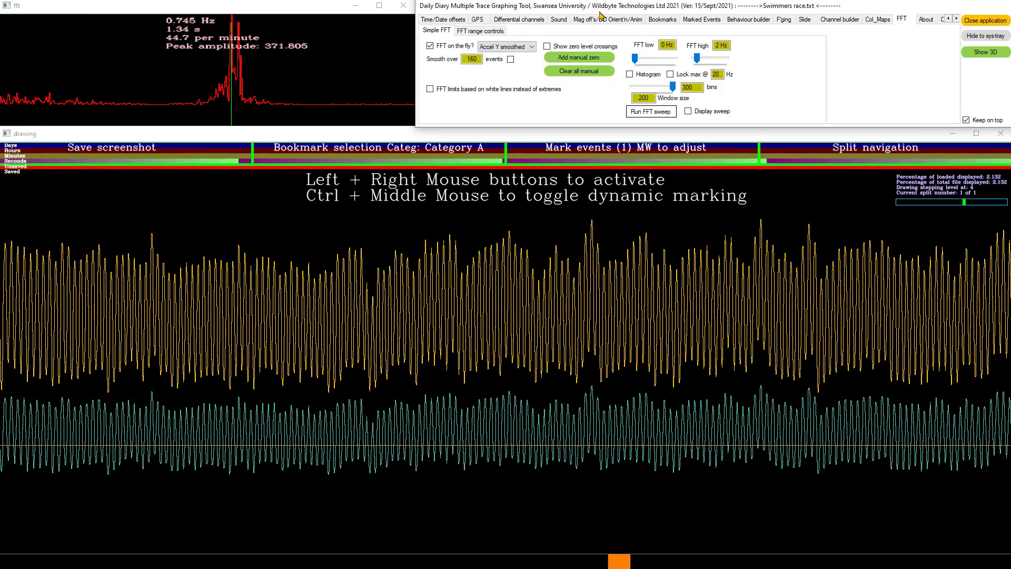
left_click(447, 46)
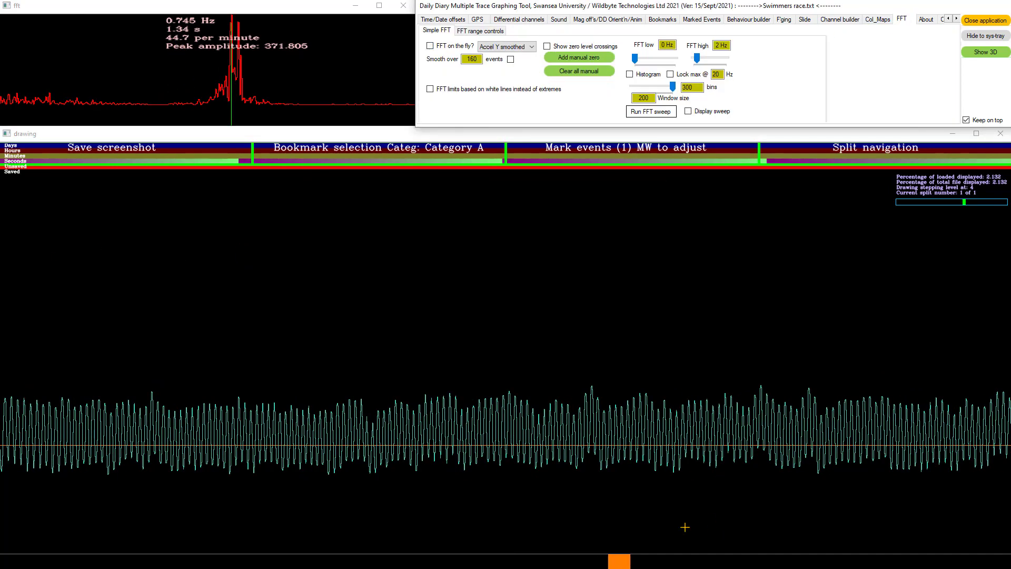
Step: Select the final part of the swimming trace through the start of the quiet section and set events 282180 to 300204 as the search range
left_click_drag(604, 562, 560, 565)
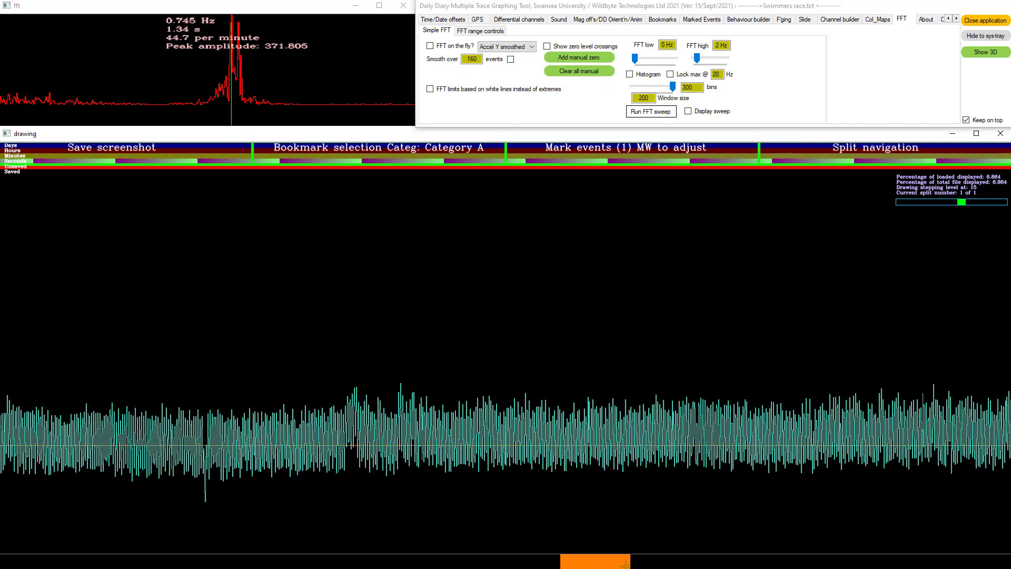
right_click(637, 565)
right_click(640, 564)
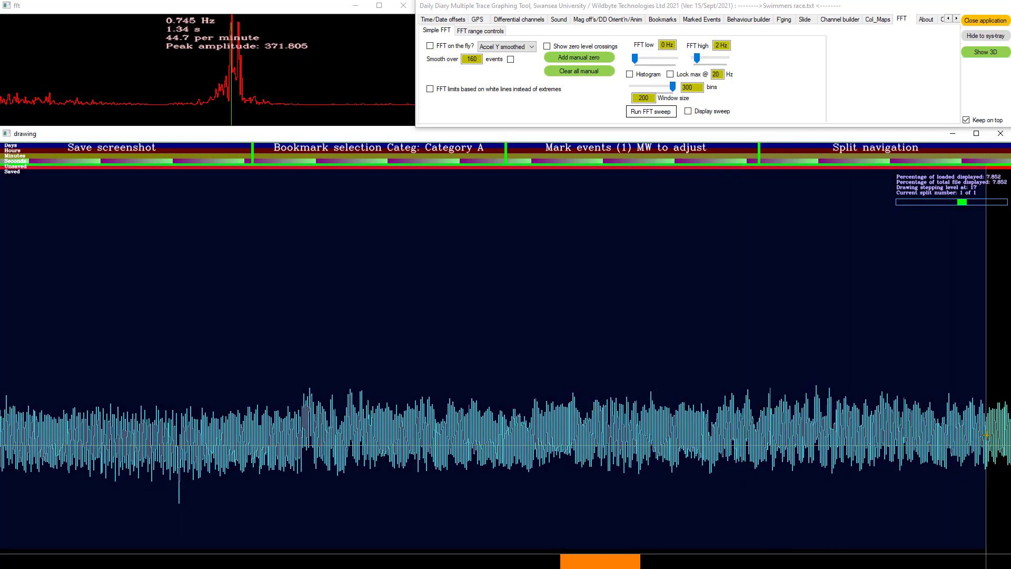
right_click(669, 564)
right_click(751, 563)
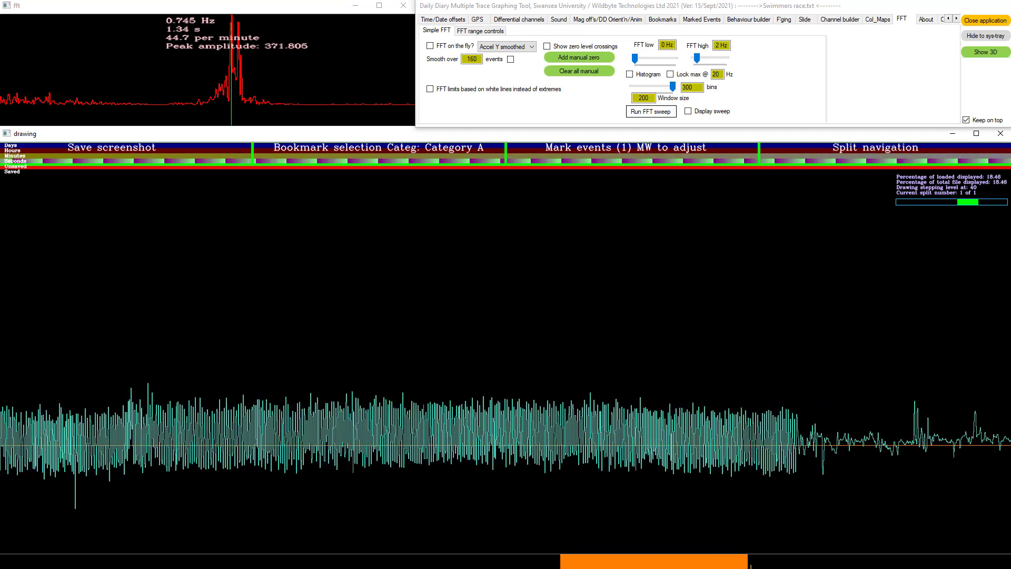
left_click_drag(829, 416, 603, 394)
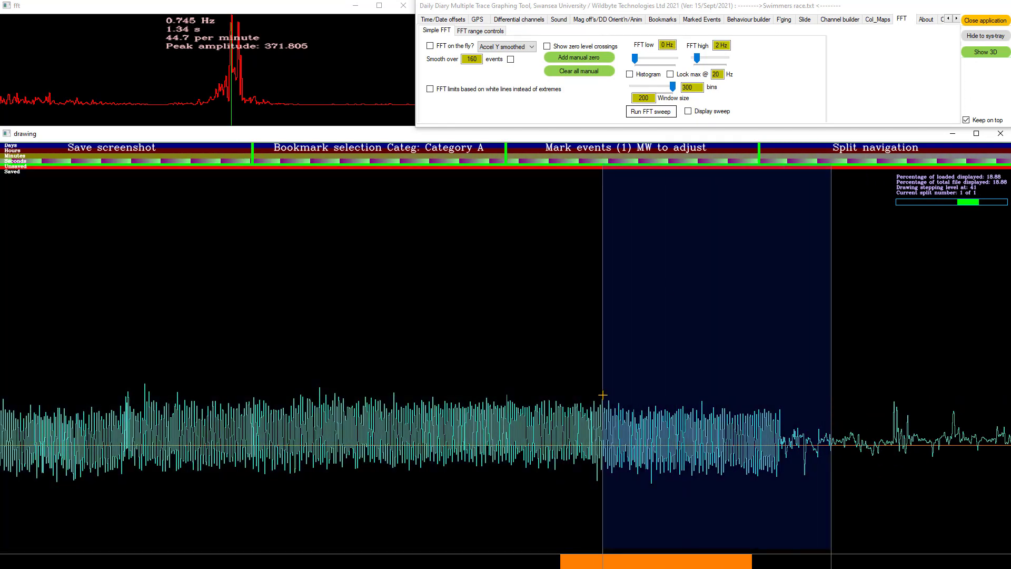
left_click(749, 20)
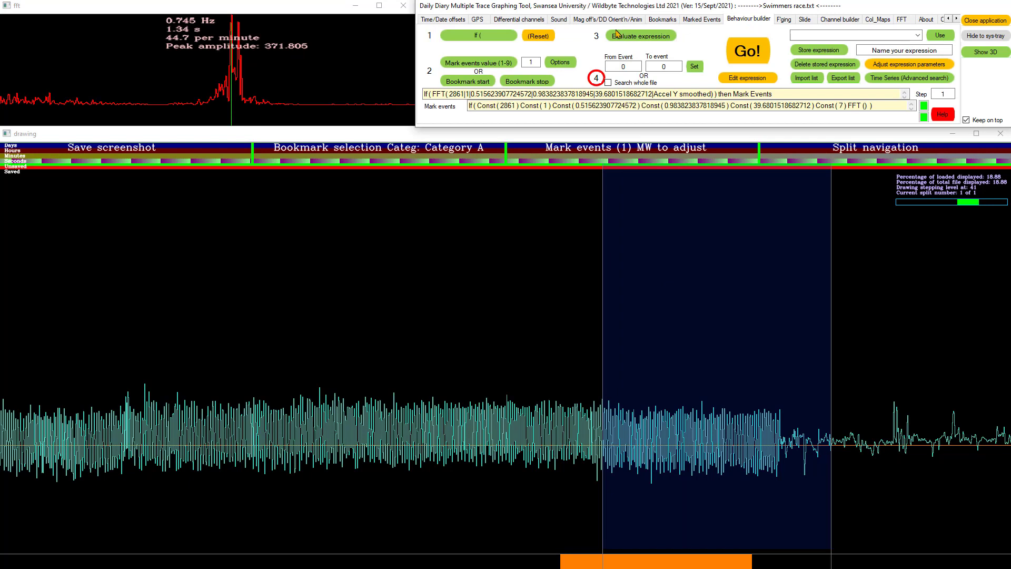
left_click(694, 67)
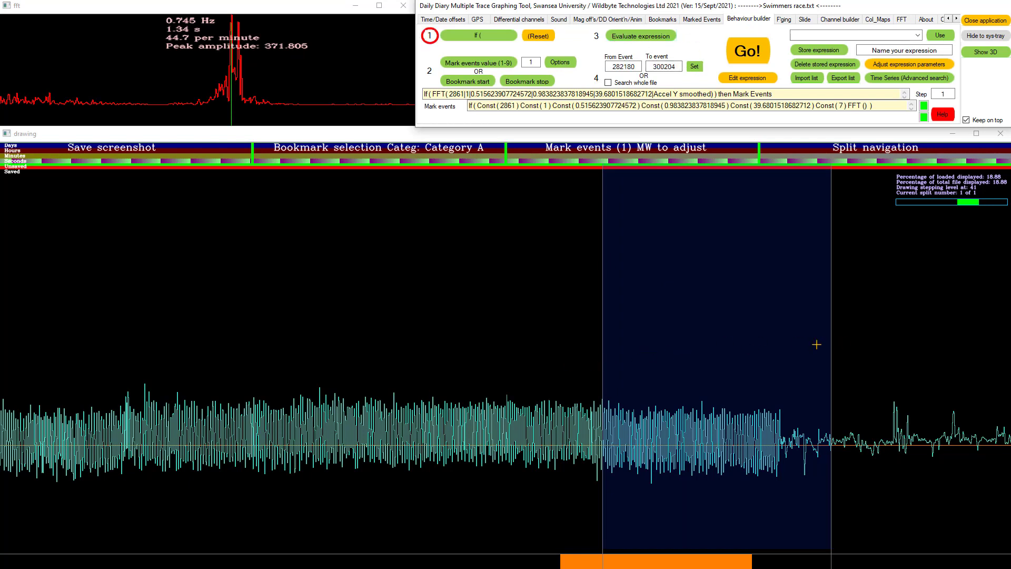
Step: Run the behaviour expression over the set range and zoom the trace in on the marked events
left_click(750, 55)
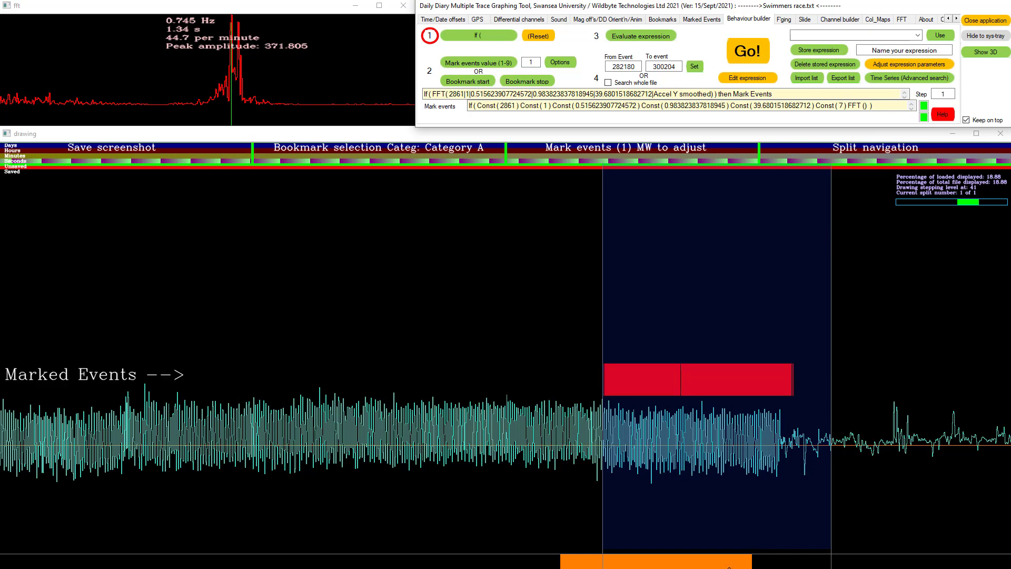
left_click(806, 345)
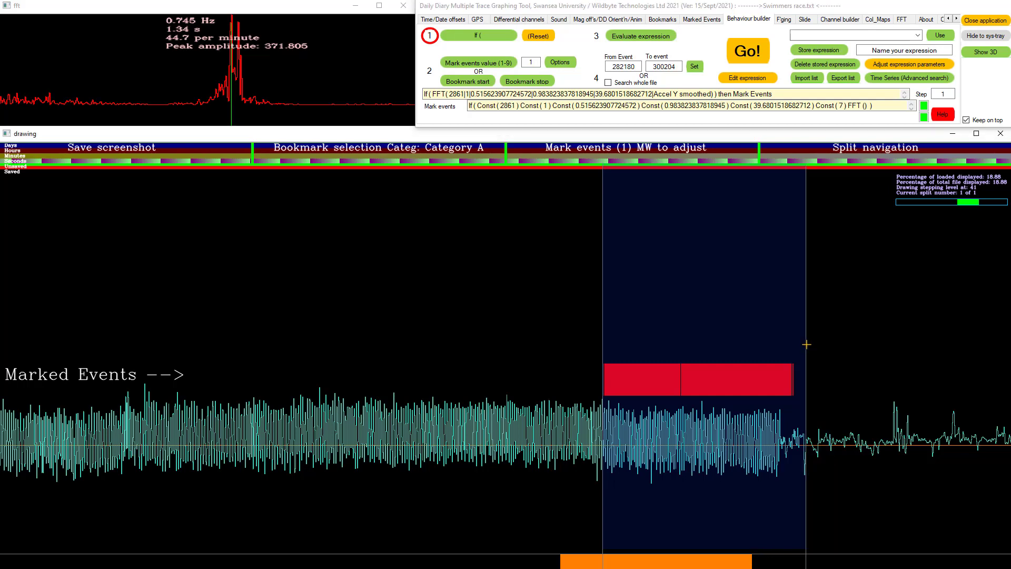
left_click(685, 357)
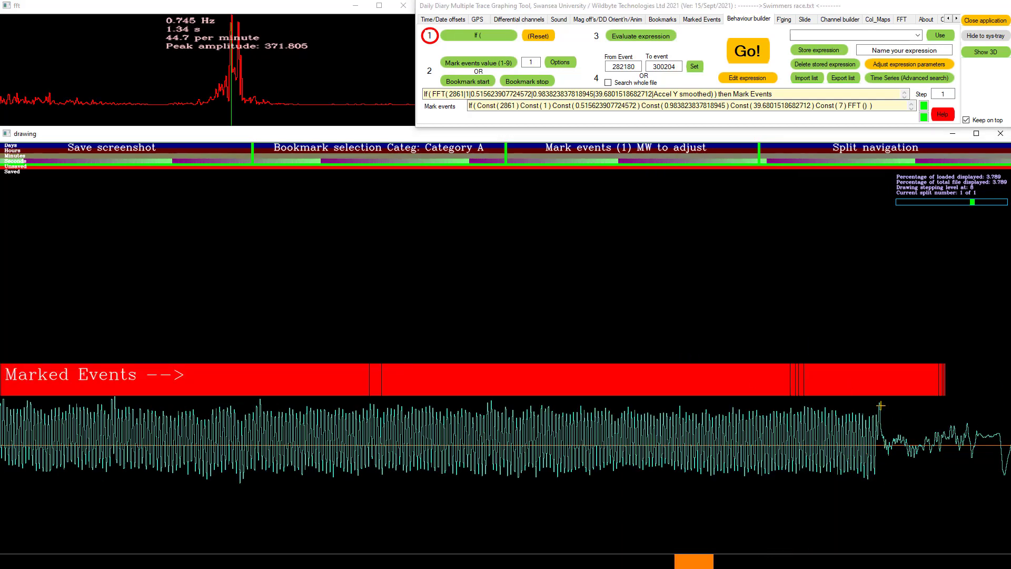
Step: Examine the marked events up close along the swimming trace and measure the span of one gap between them
left_click_drag(689, 563, 699, 566)
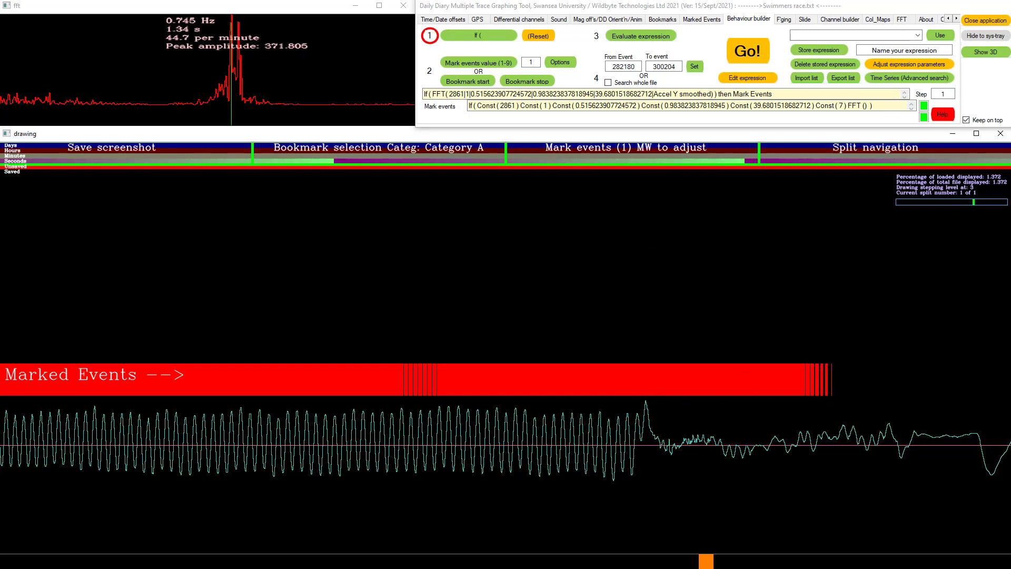
left_click_drag(693, 560, 658, 559)
left_click_drag(593, 392, 539, 367)
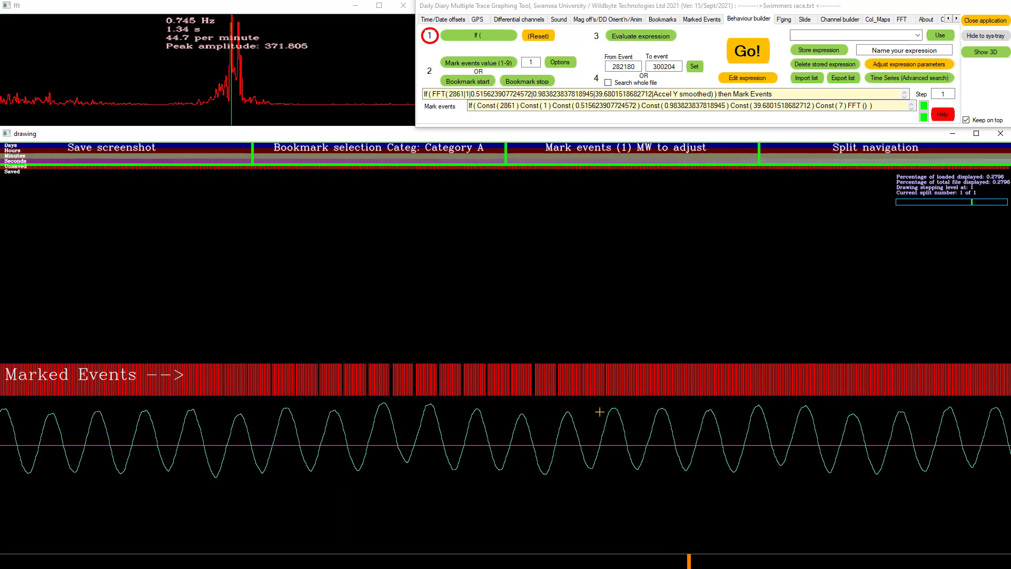
left_click_drag(626, 365, 211, 346)
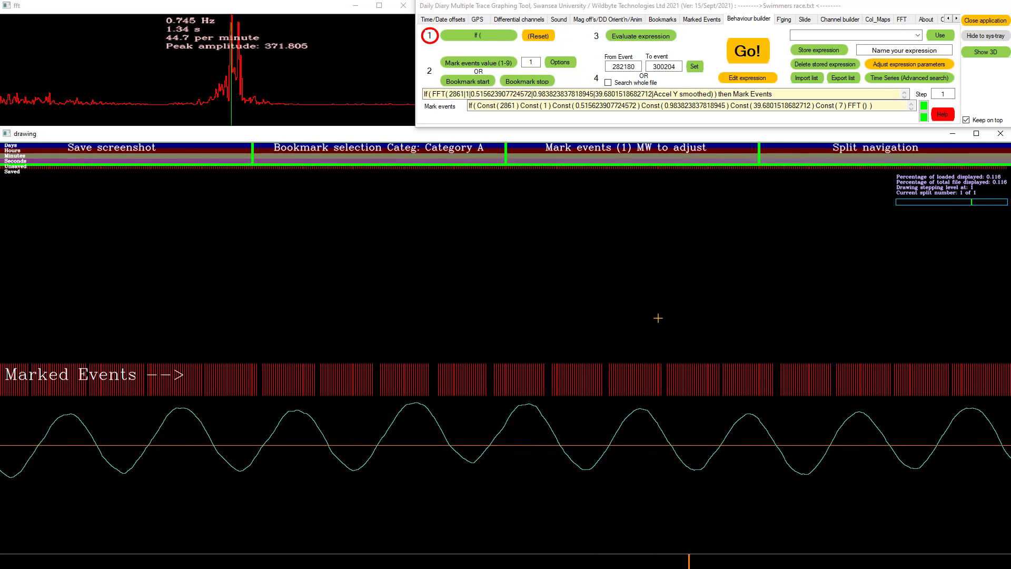
left_click(596, 363)
right_click(607, 356)
right_click(614, 358)
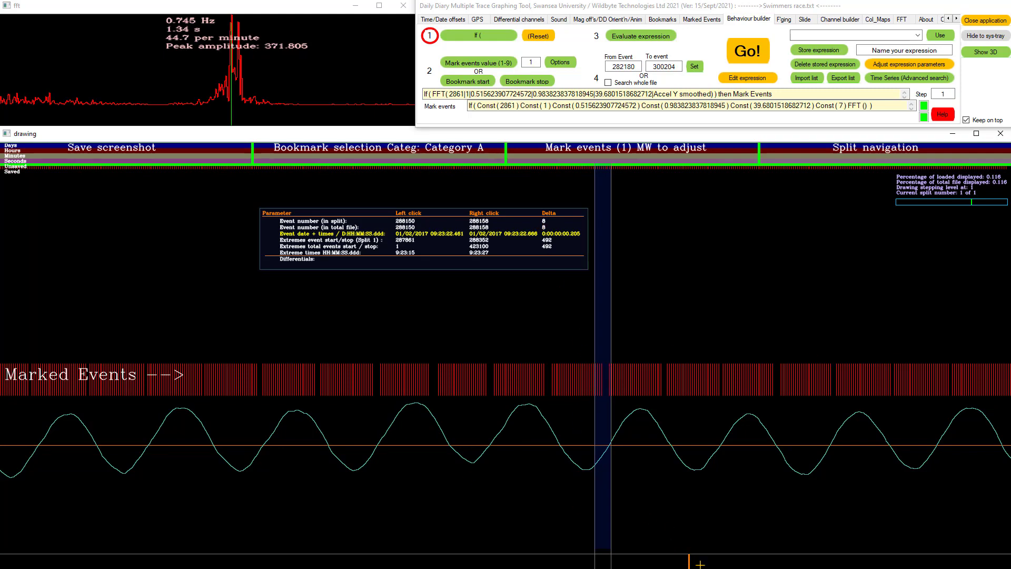
Step: Select the trace span covering all marked events and merge marks within a proximity of 100 events, only between the white lines
mouse_move(700, 565)
left_mouse_down()
mouse_move(736, 564)
mouse_move(663, 564)
mouse_move(674, 564)
left_mouse_up()
right_click(910, 287)
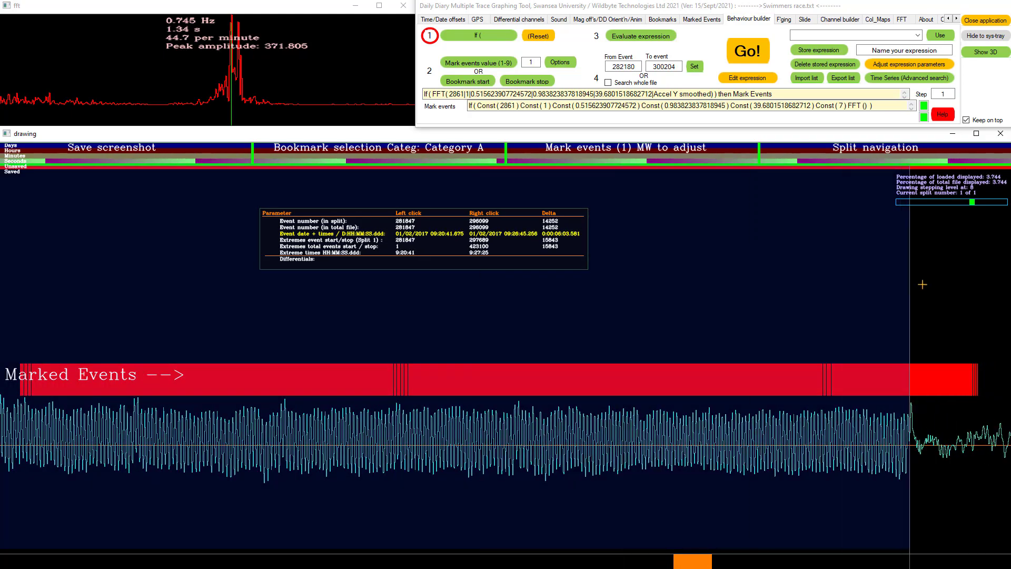
right_click(1004, 287)
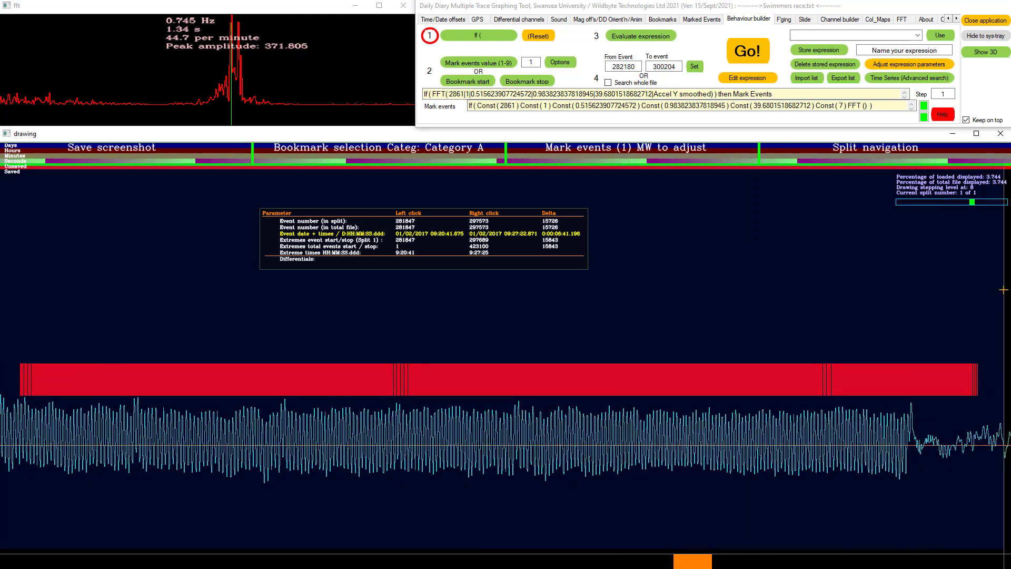
left_click(720, 20)
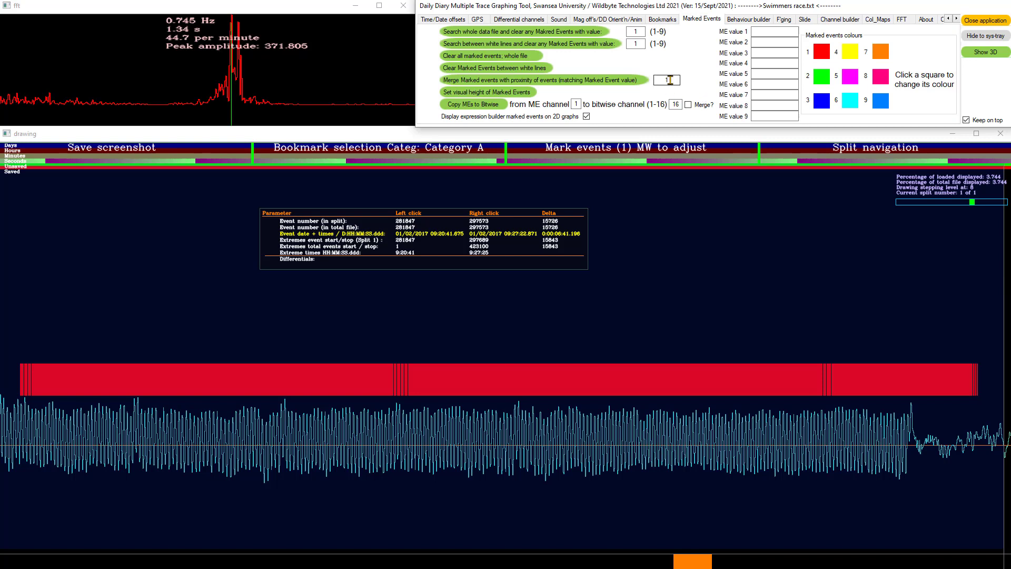
left_click_drag(676, 80, 632, 83)
type("100")
left_click(524, 81)
left_click(535, 82)
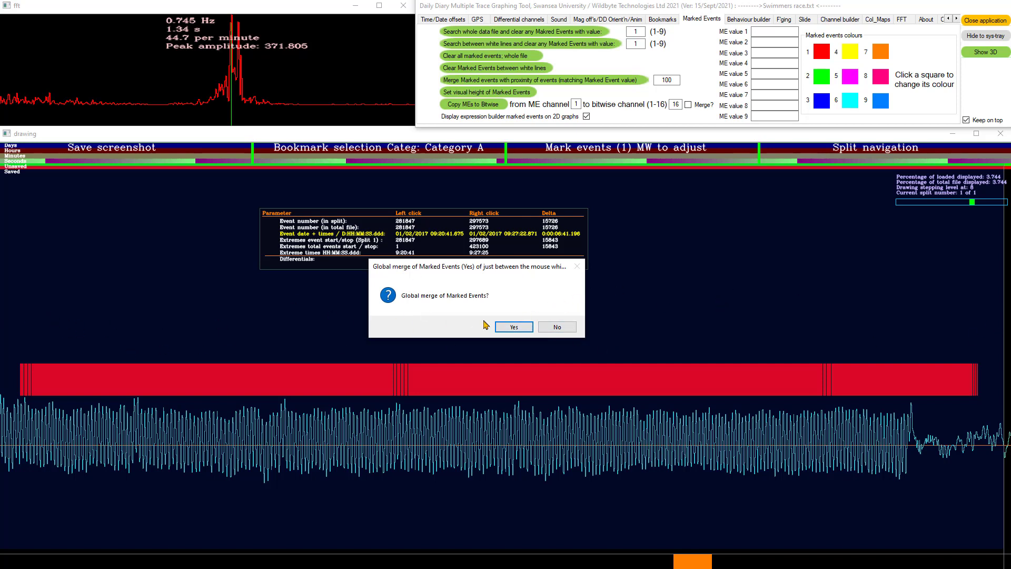
left_click(552, 326)
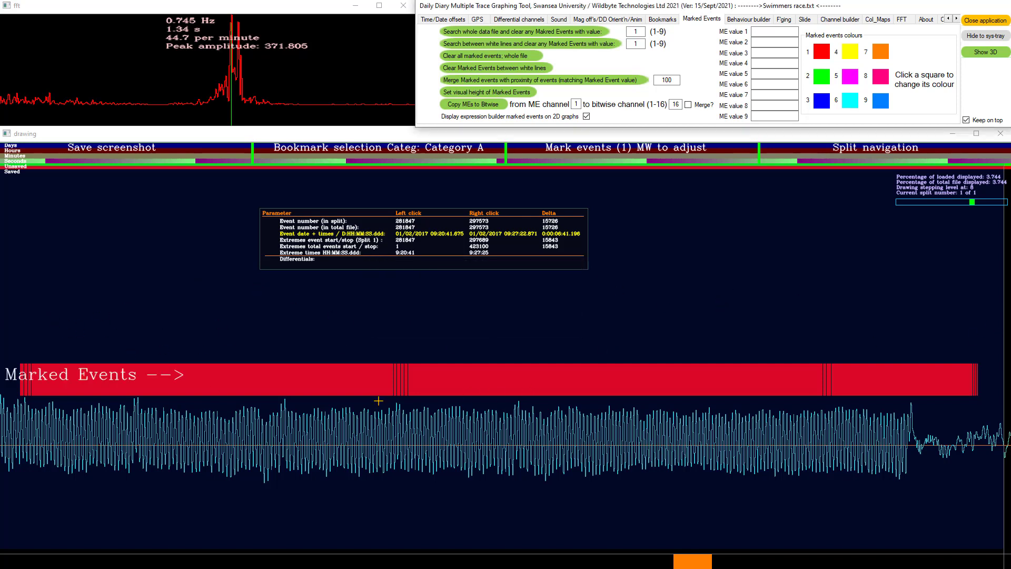
Step: Inspect the merged marked events at several zoom levels, from individual strokes to the full marked block
scroll(384, 393, "up", 1)
scroll(381, 393, "up", 5)
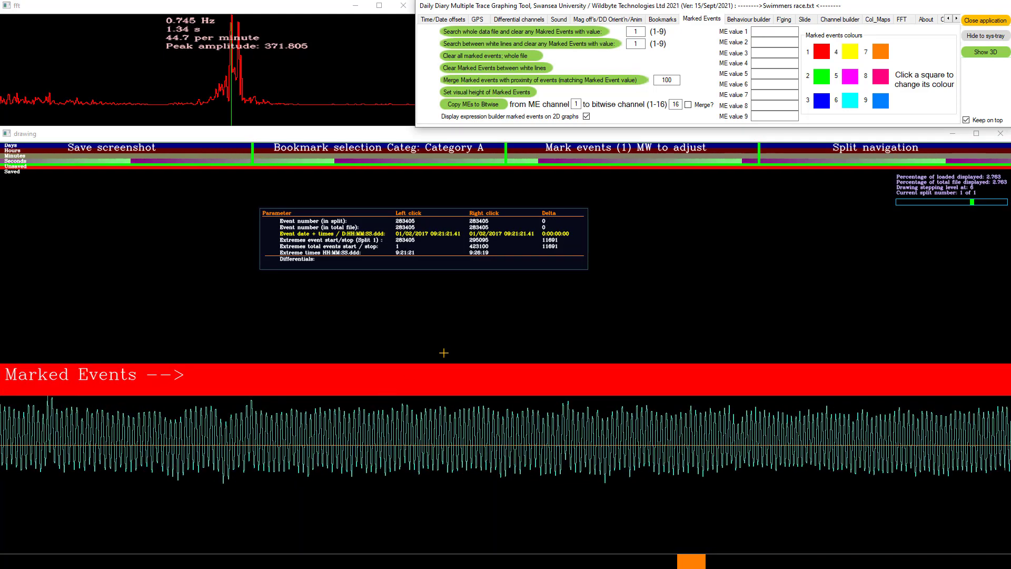
left_click(444, 353)
scroll(444, 353, "up", 7)
scroll(695, 551, "up", 5)
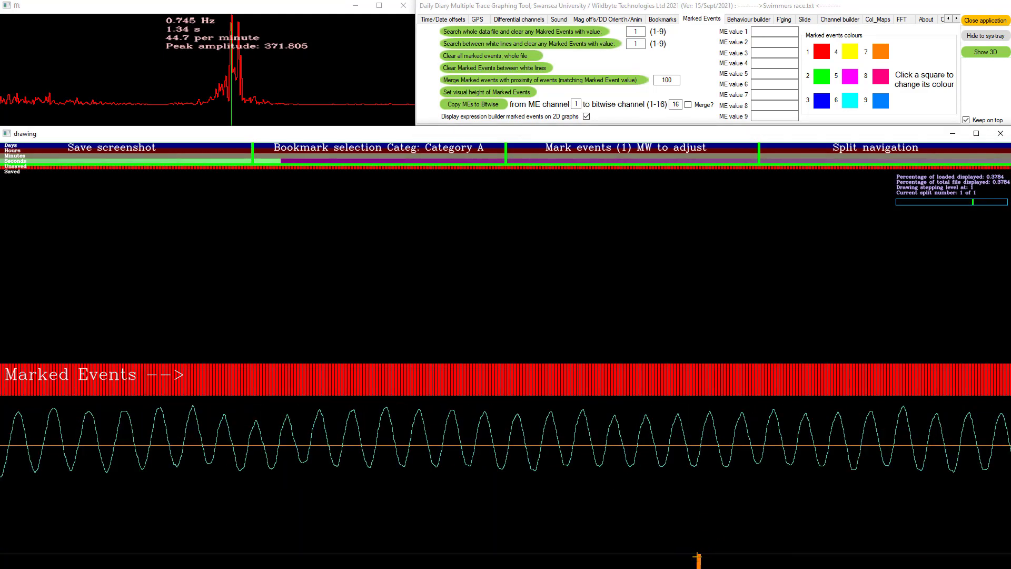
scroll(695, 558, "down", 1)
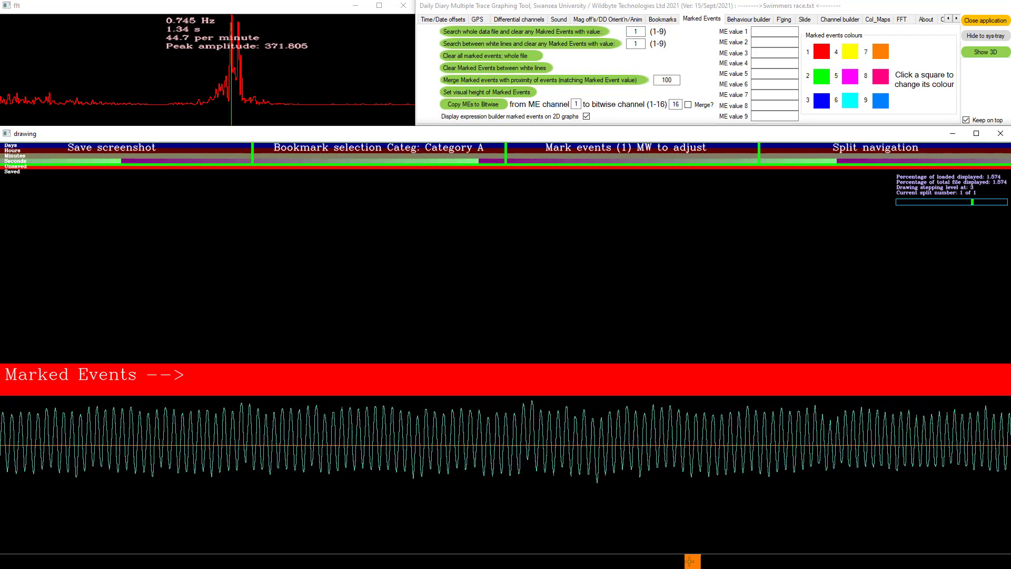
scroll(697, 559, "up", 4)
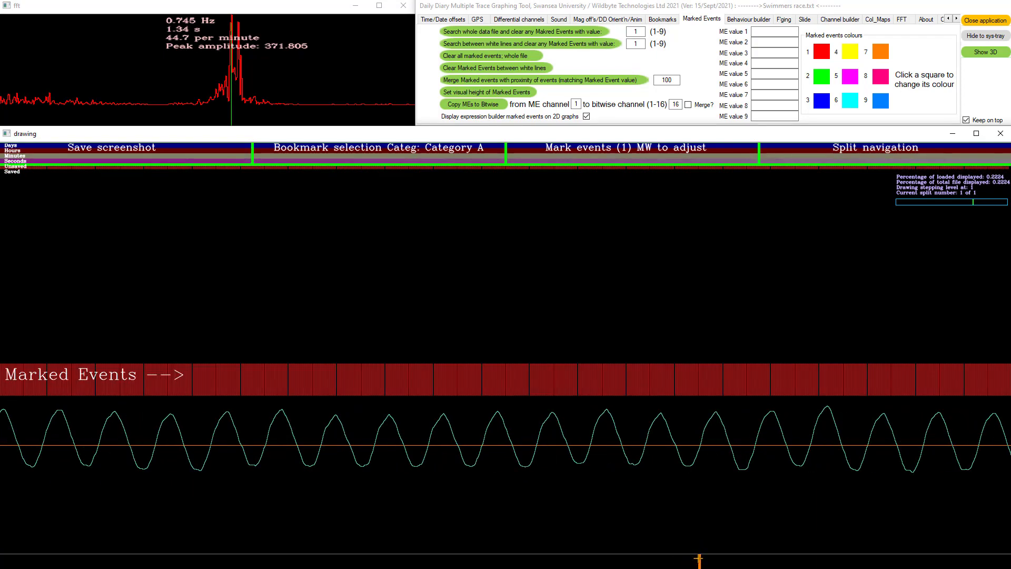
scroll(695, 558, "down", 3)
scroll(695, 559, "down", 5)
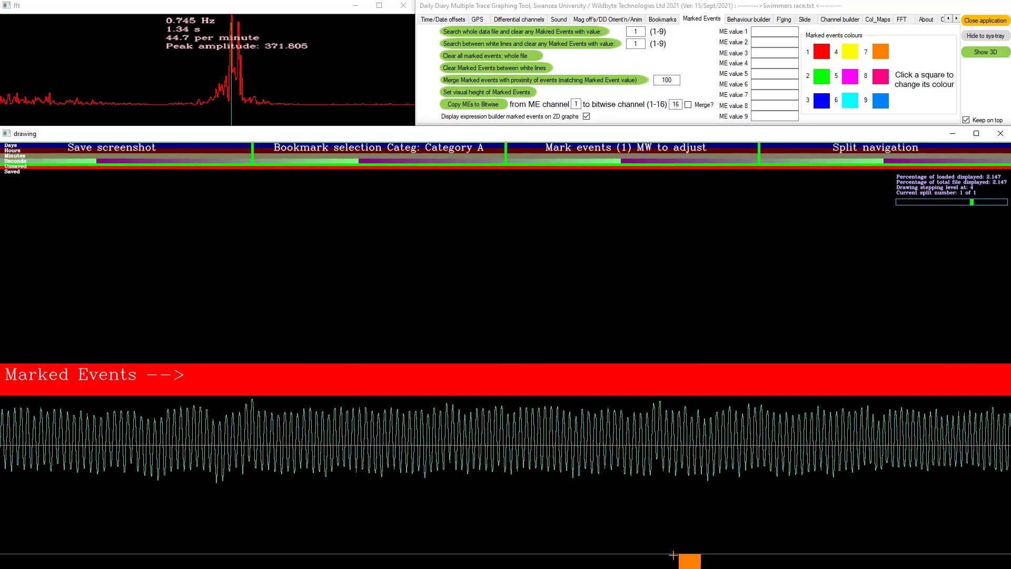
scroll(661, 554, "down", 1)
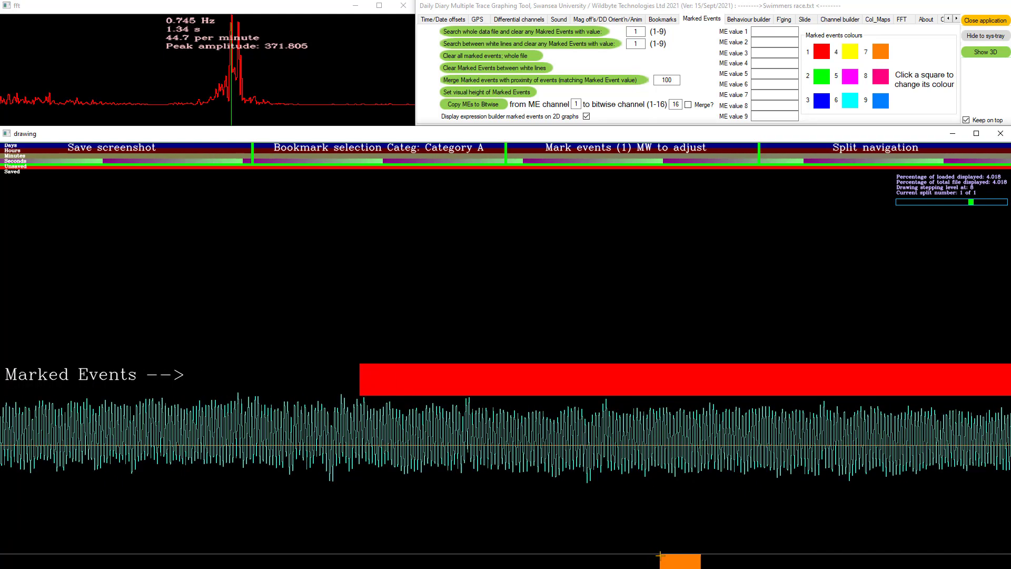
scroll(672, 554, "up", 1)
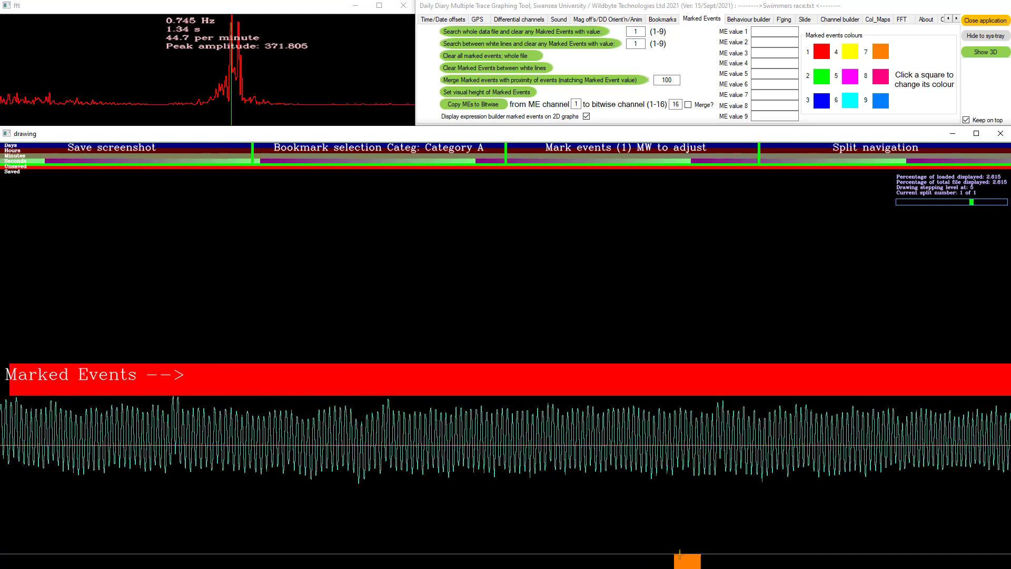
scroll(704, 556, "down", 2)
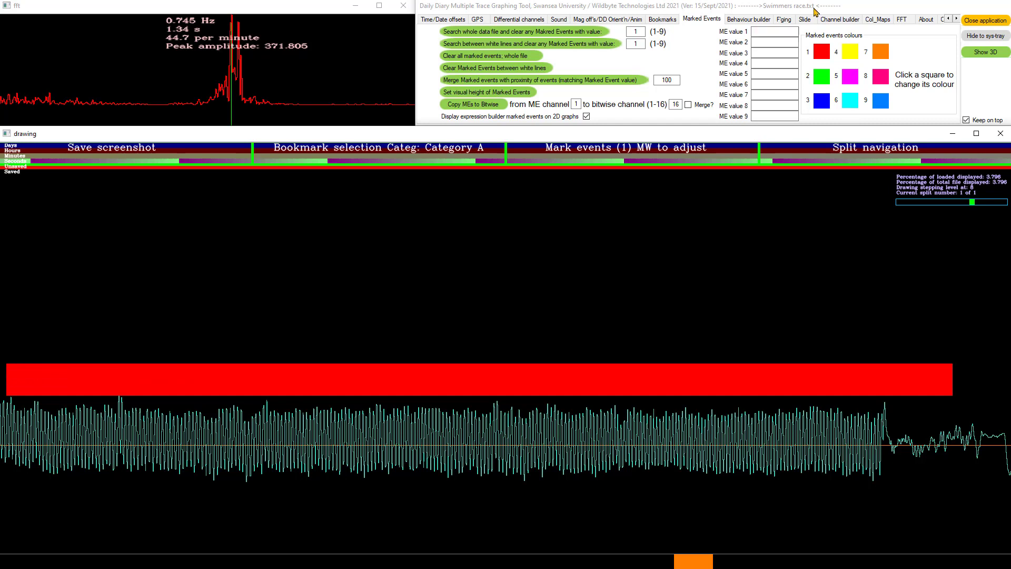
Step: Select the trace past the end of the marked block and clear its marked events
right_click(955, 362)
scroll(623, 147, "down", 1)
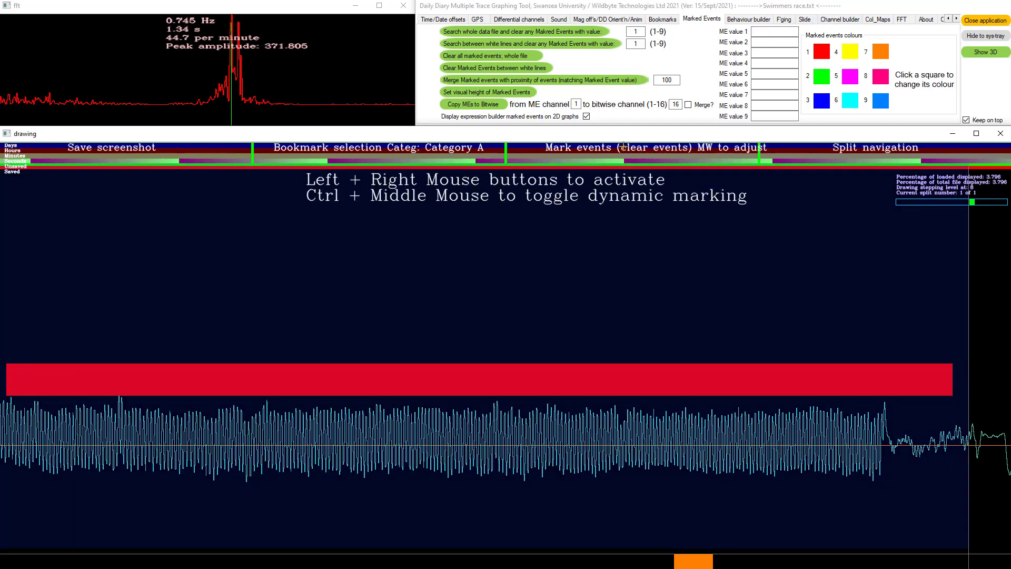
left_click(623, 147)
right_click(623, 146)
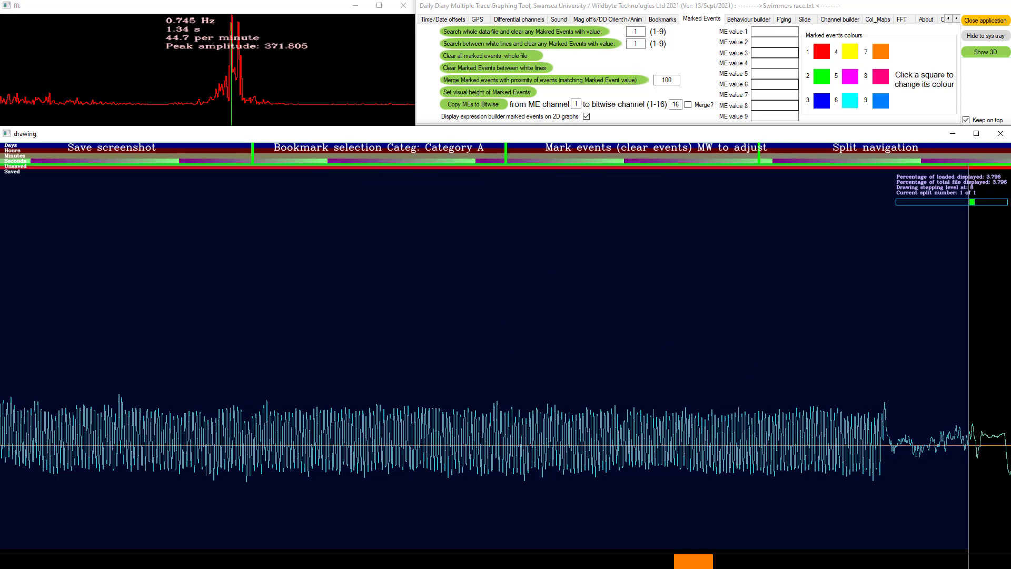
Step: Start a new behaviour expression with an FFT condition on Accel Y smoothed, using window width 500 and minimum amplitude 15.6801518682712
left_click(747, 21)
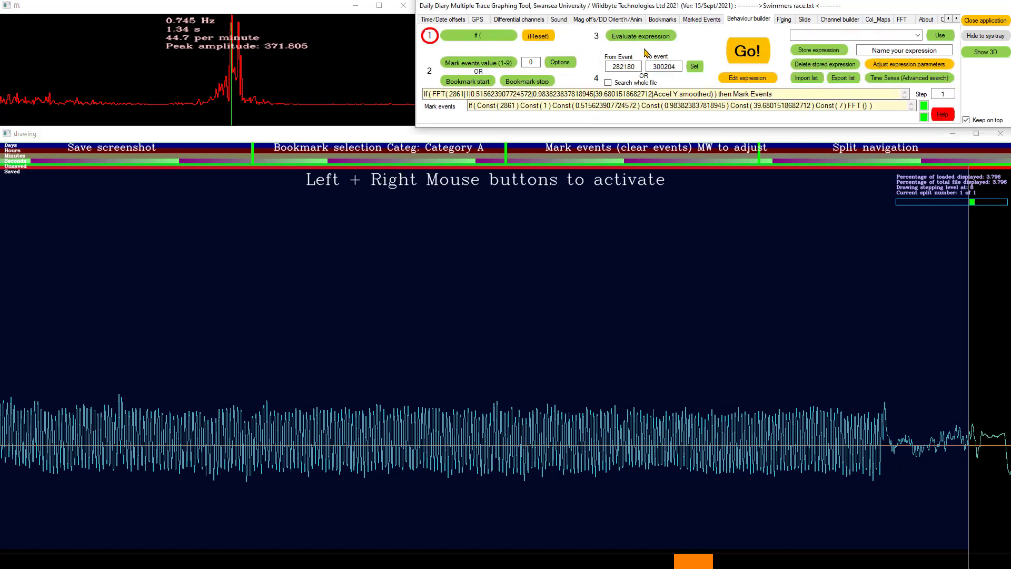
left_click(491, 36)
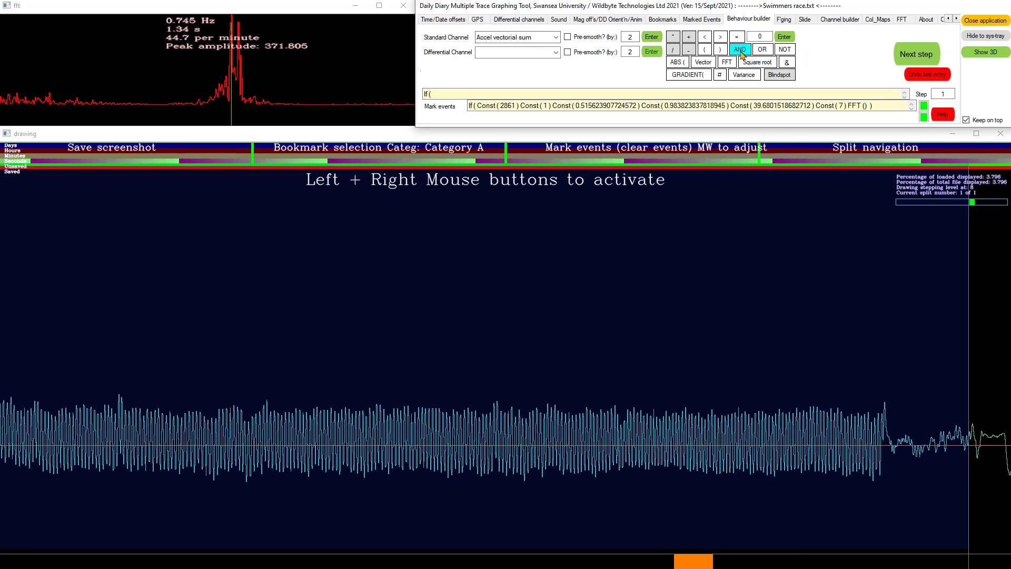
left_click(727, 63)
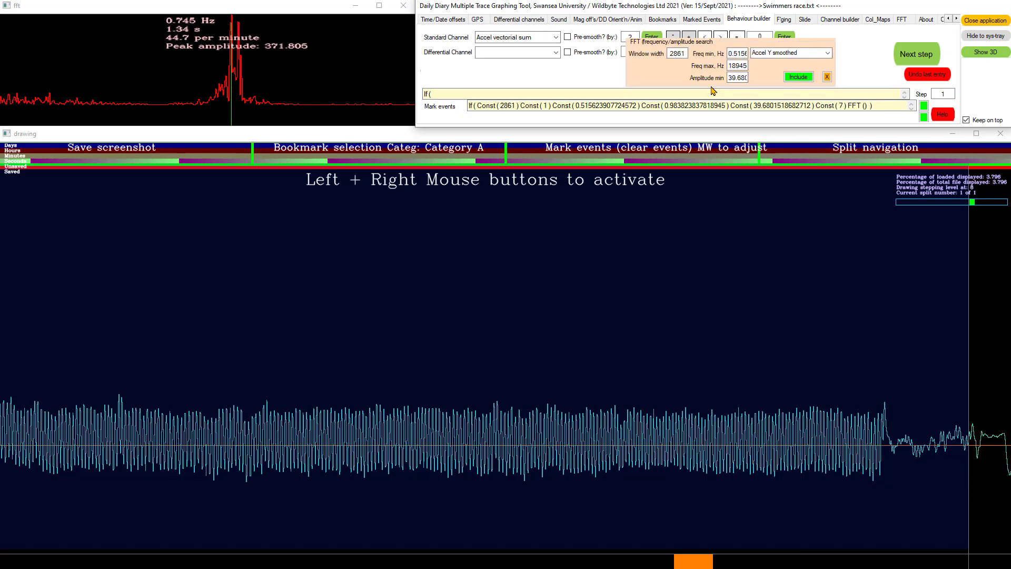
double_click(676, 54)
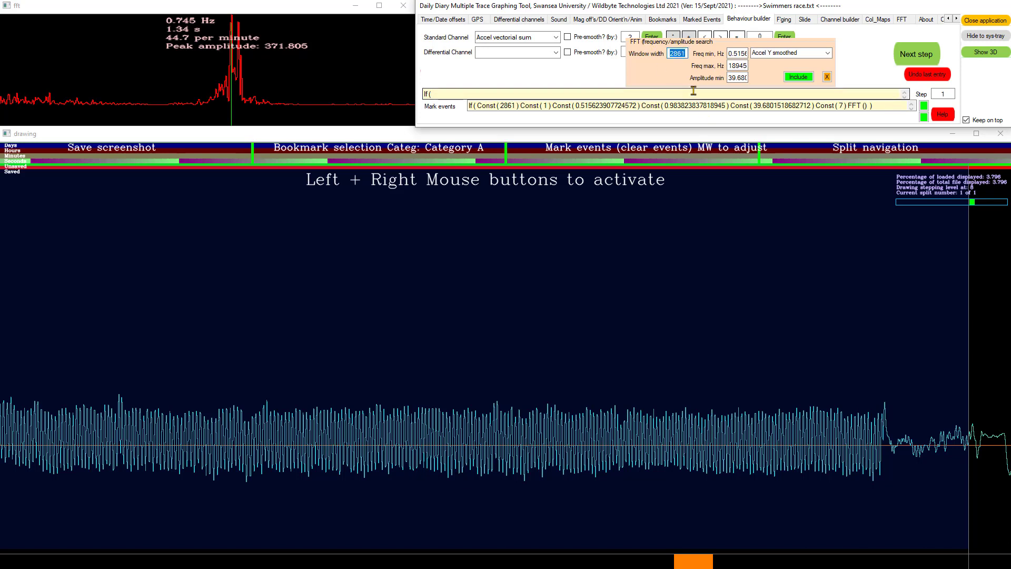
type("500")
left_click_drag(736, 79, 713, 78)
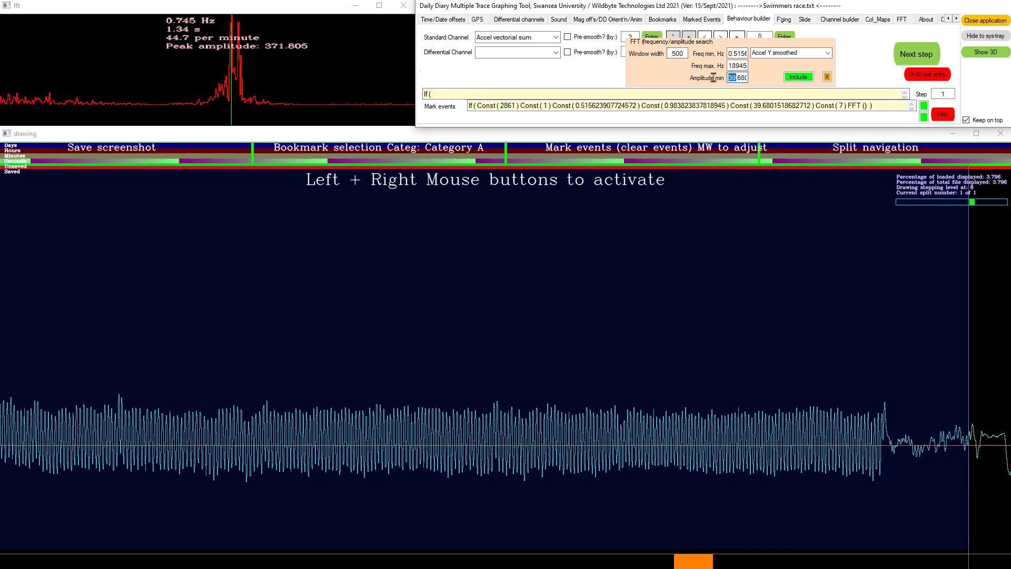
type("15")
left_click(798, 77)
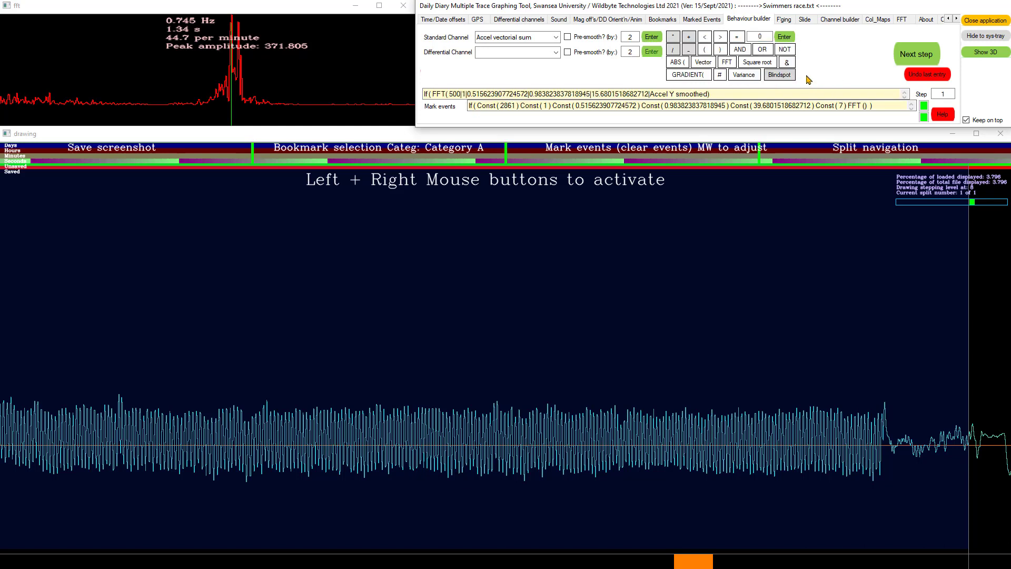
Step: Close the FFT condition with a bracket, set the expression to mark matching events, and evaluate it
left_click(720, 49)
left_click(912, 54)
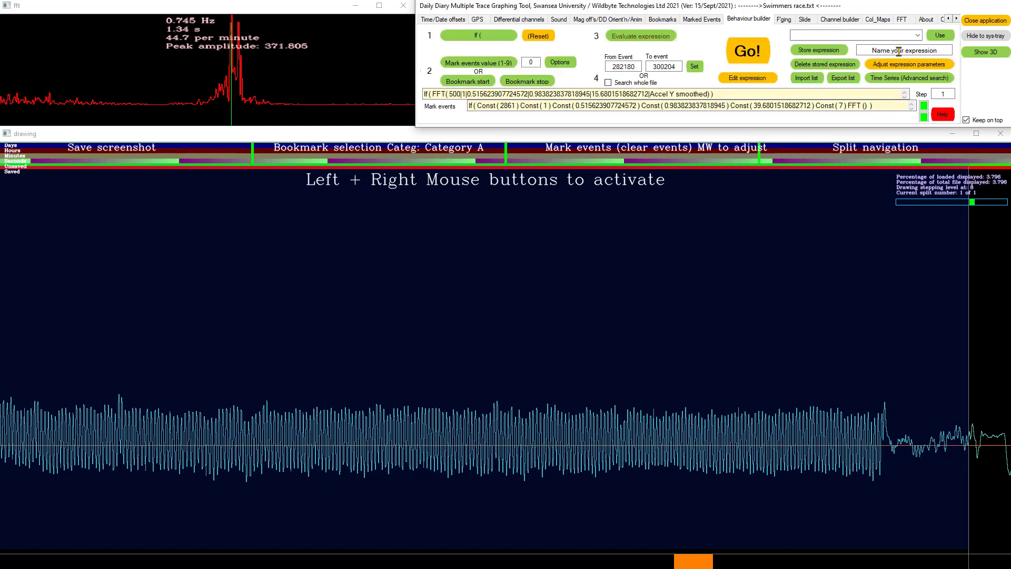
left_click(477, 63)
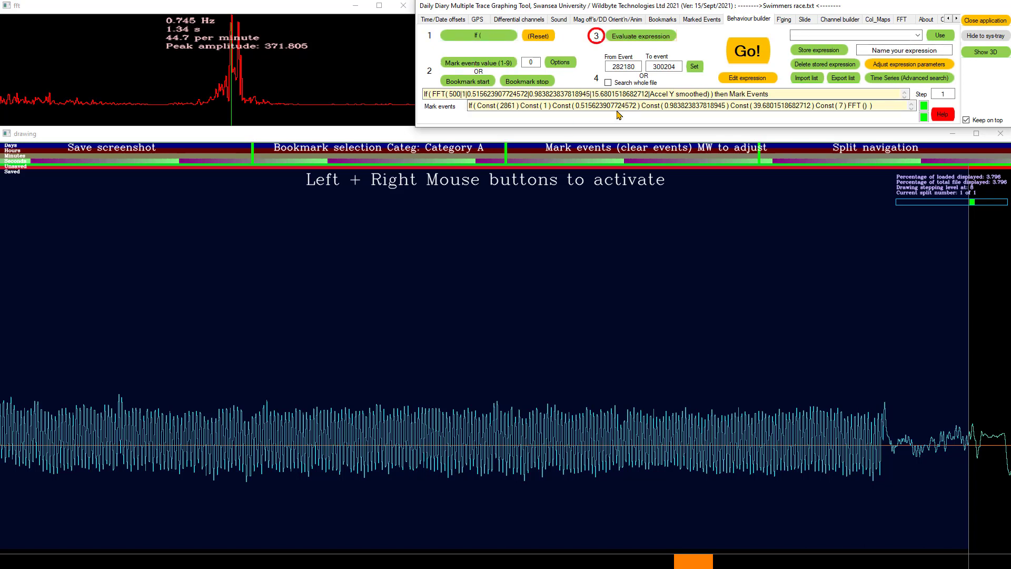
left_click(659, 41)
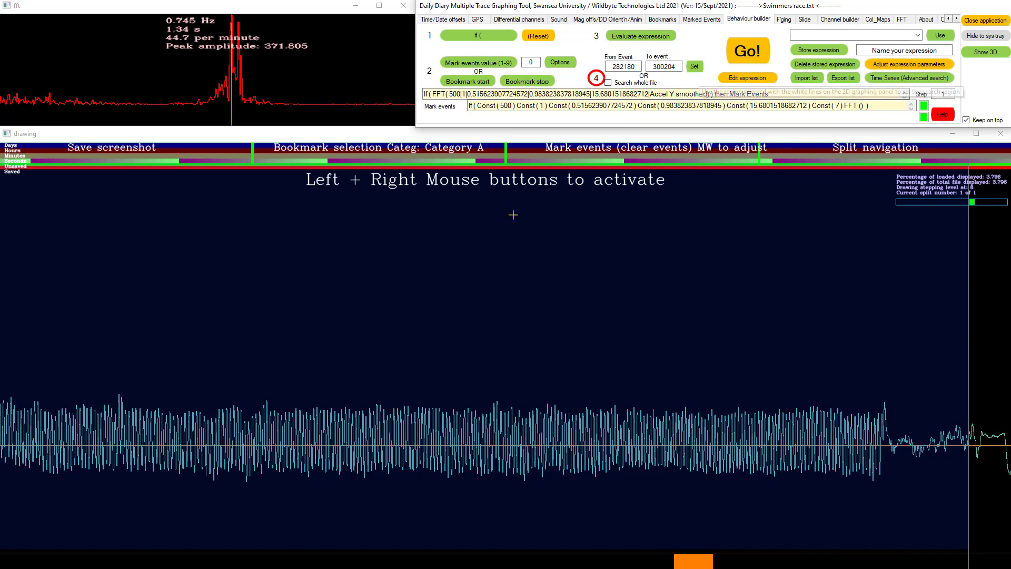
Step: Set events 290098 to 299462 as the search range and run the expression with mark value 1
left_click_drag(968, 354, 988, 358)
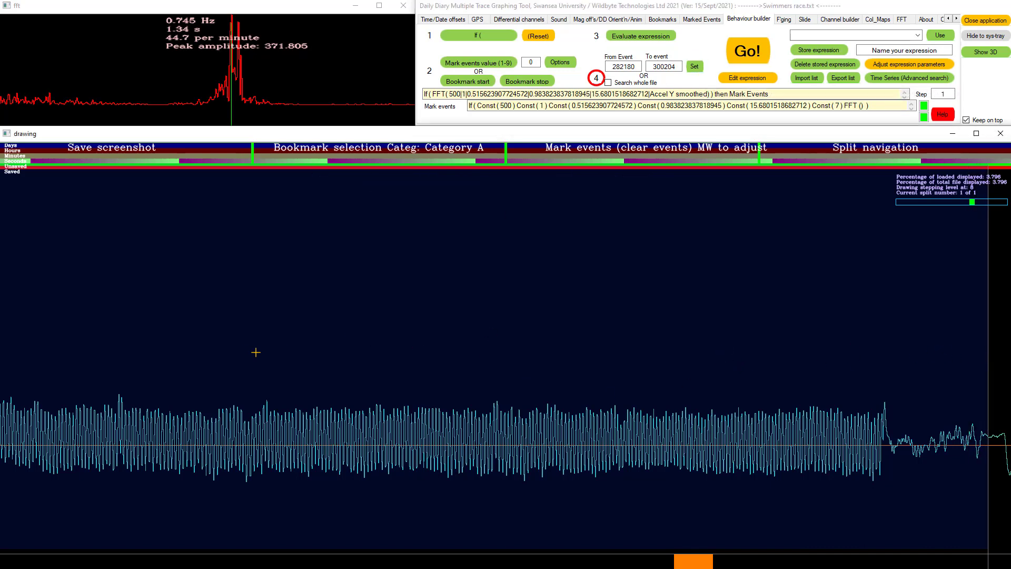
left_click_drag(717, 563, 729, 561)
right_click(753, 404)
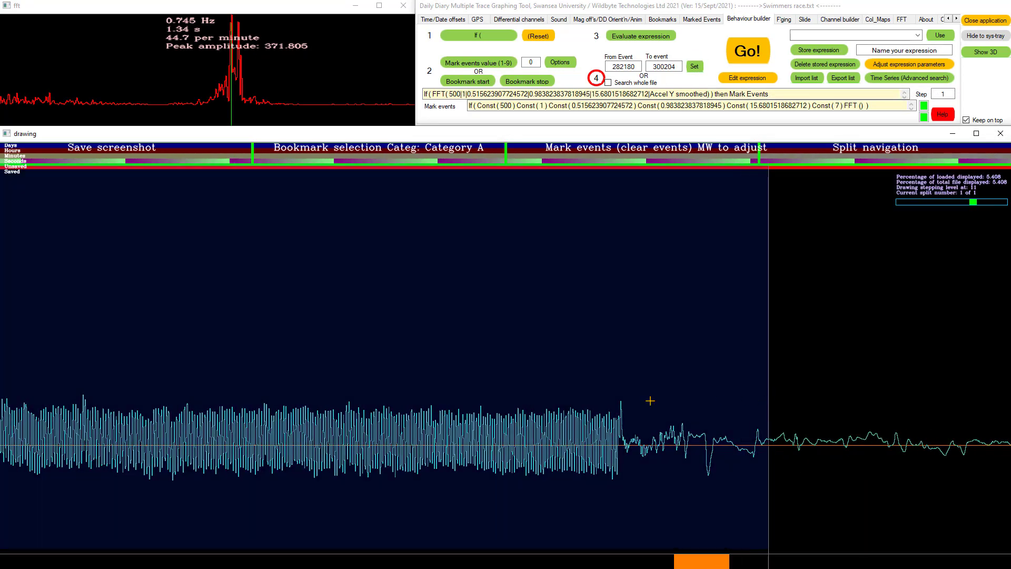
left_click_drag(442, 400, 355, 401)
left_click(691, 67)
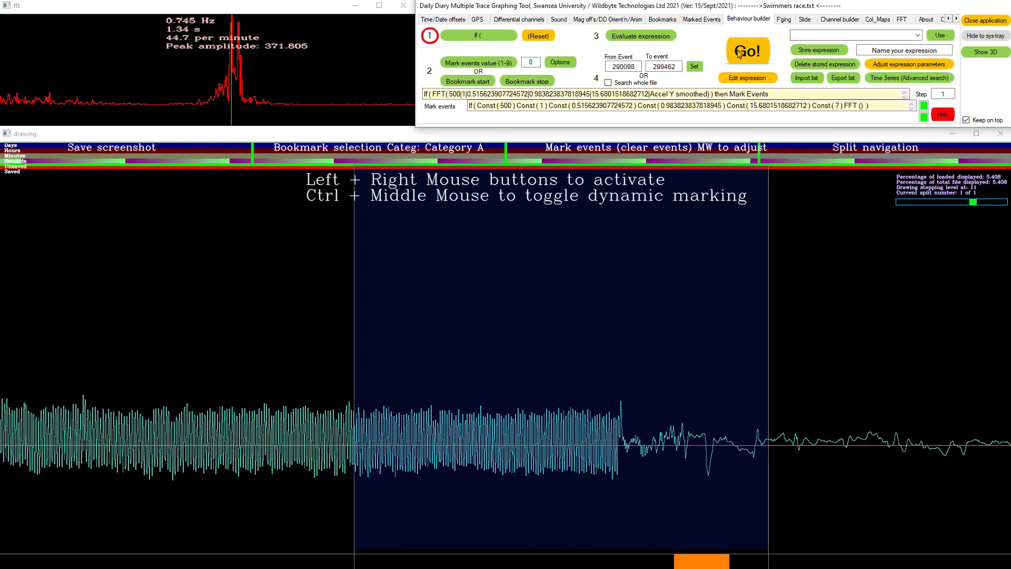
left_click(755, 58)
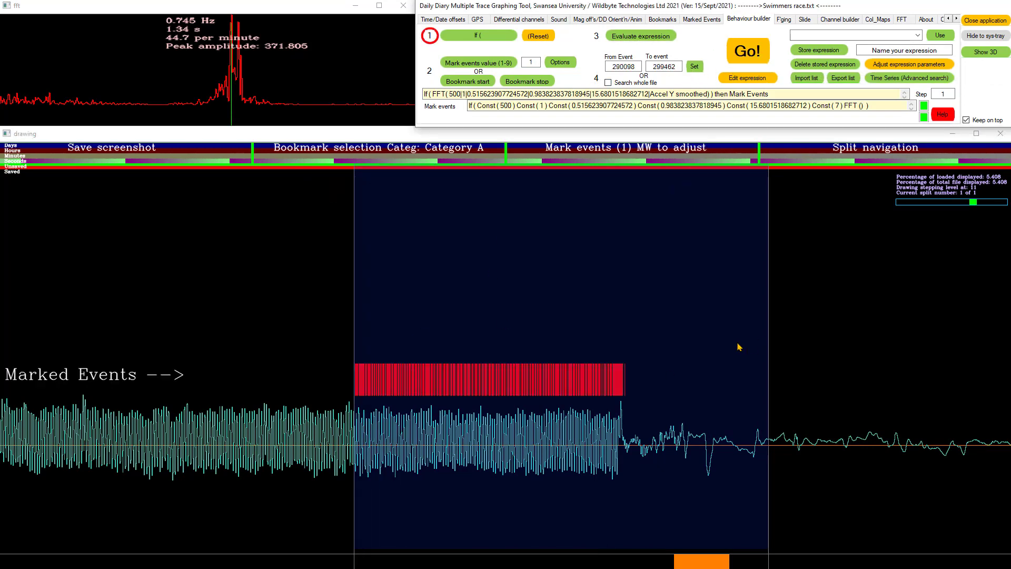
left_click(728, 564)
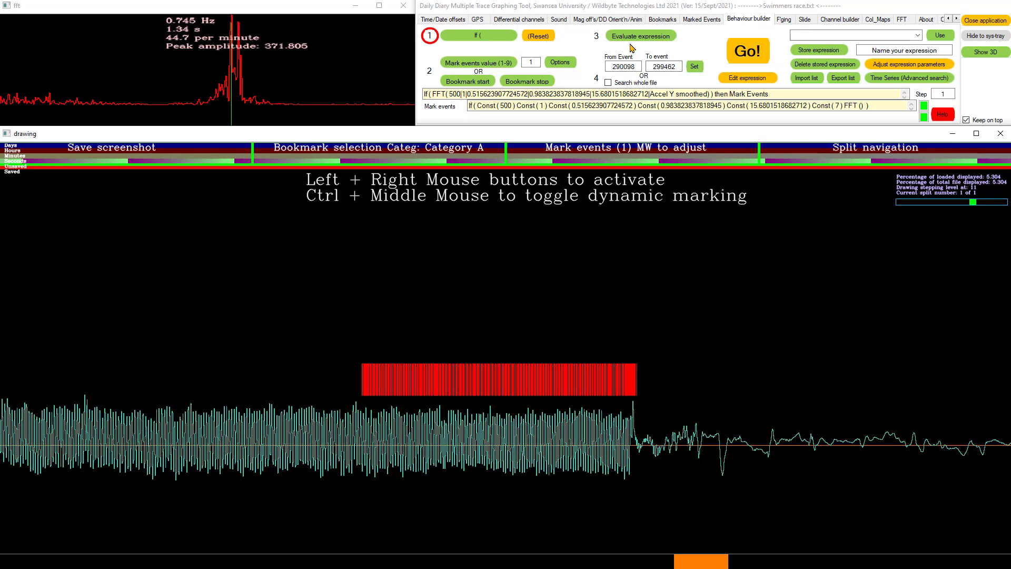
Step: Start another new behaviour expression
left_click(477, 36)
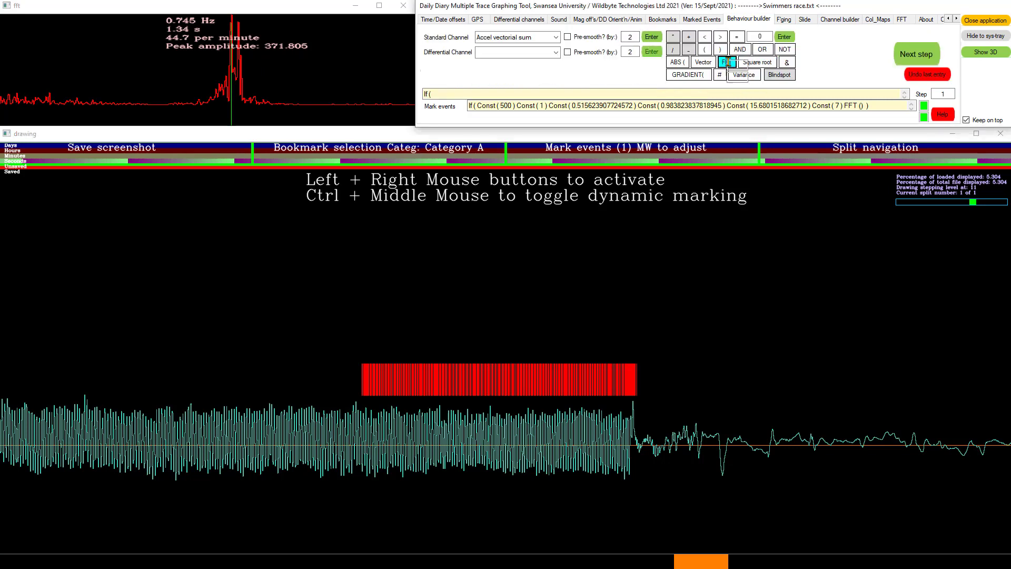